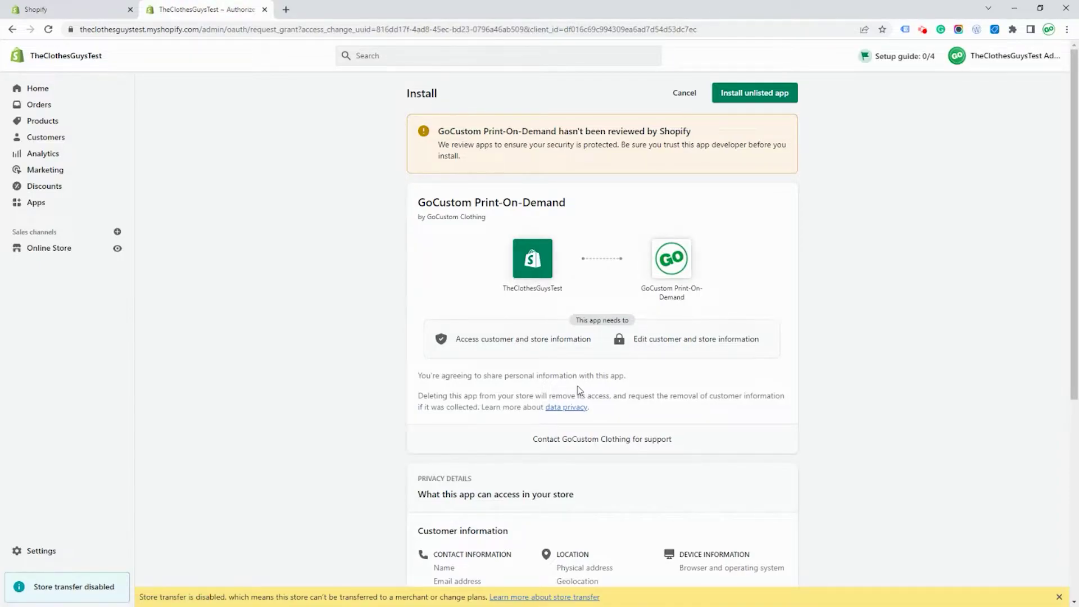
Install the unlisted GoCustom Print-On-Demand app on the Shopify store
click(756, 97)
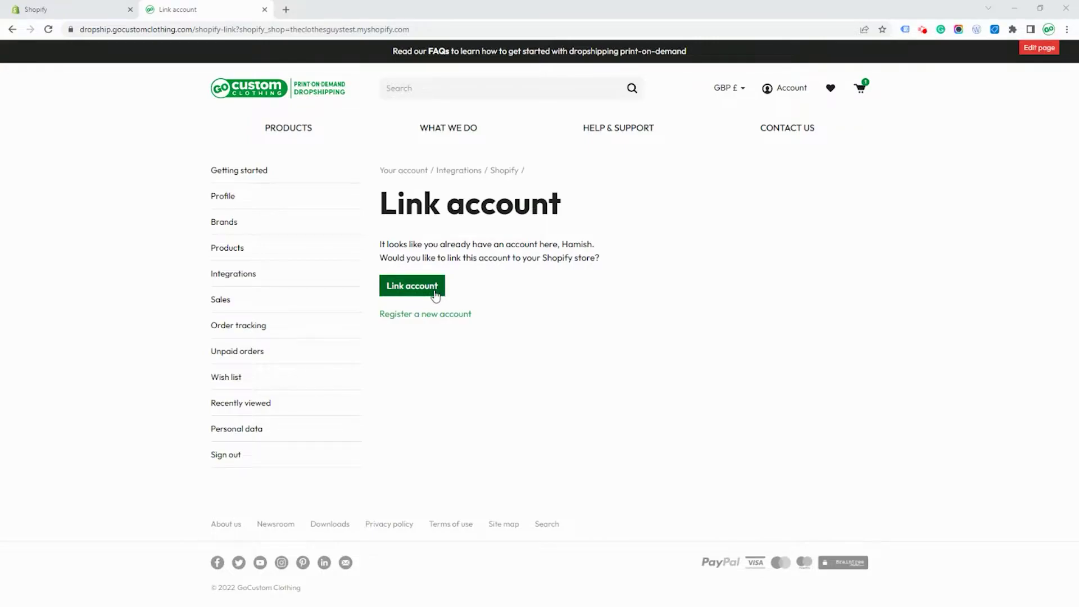
Link the existing GoCustom account to the Shopify store to reach the welcome dashboard
click(435, 295)
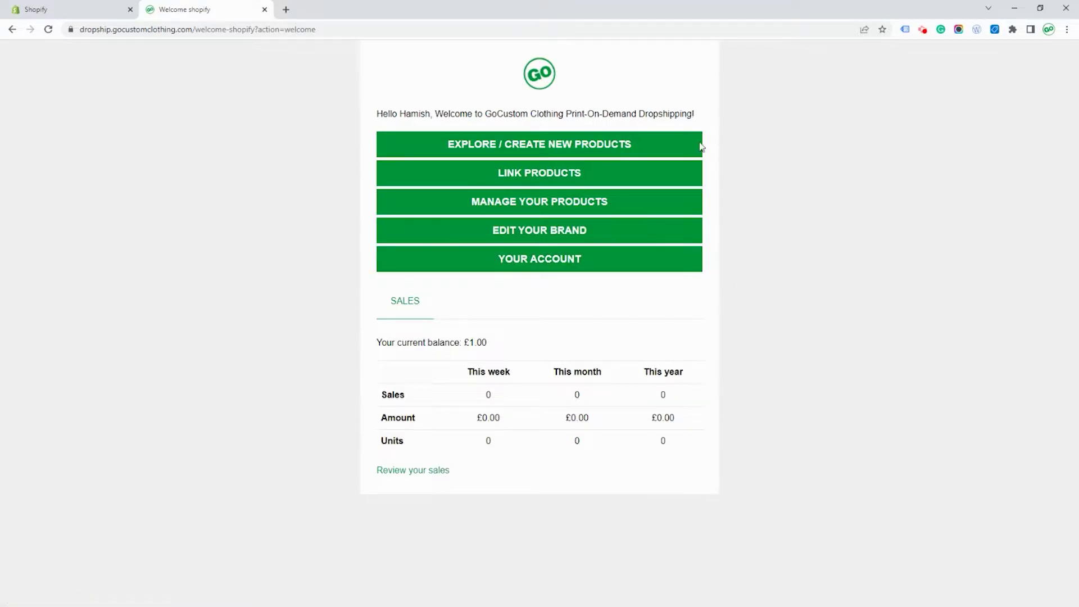
Open the Eco-Friendly Stanley/Stella SX001 unisex T-shirt and set its colour to Atlantic Blue
click(679, 150)
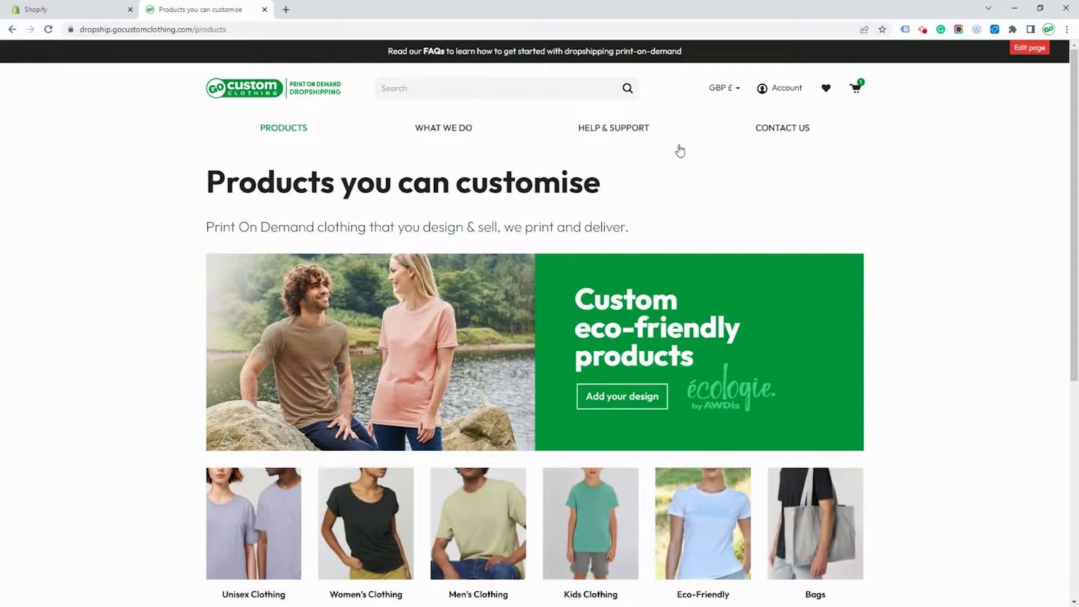
click(686, 499)
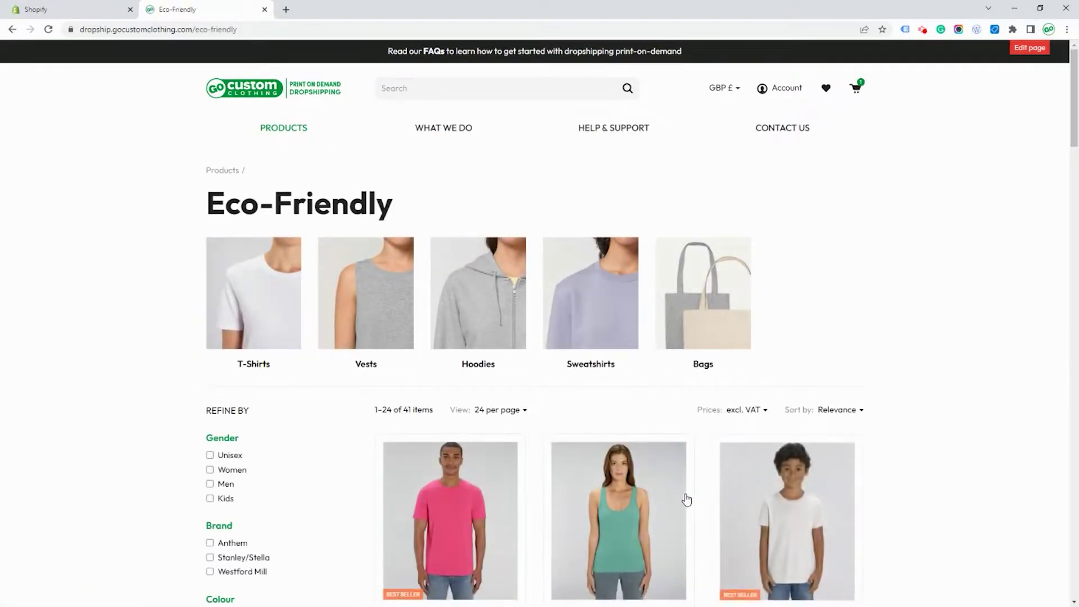
click(460, 496)
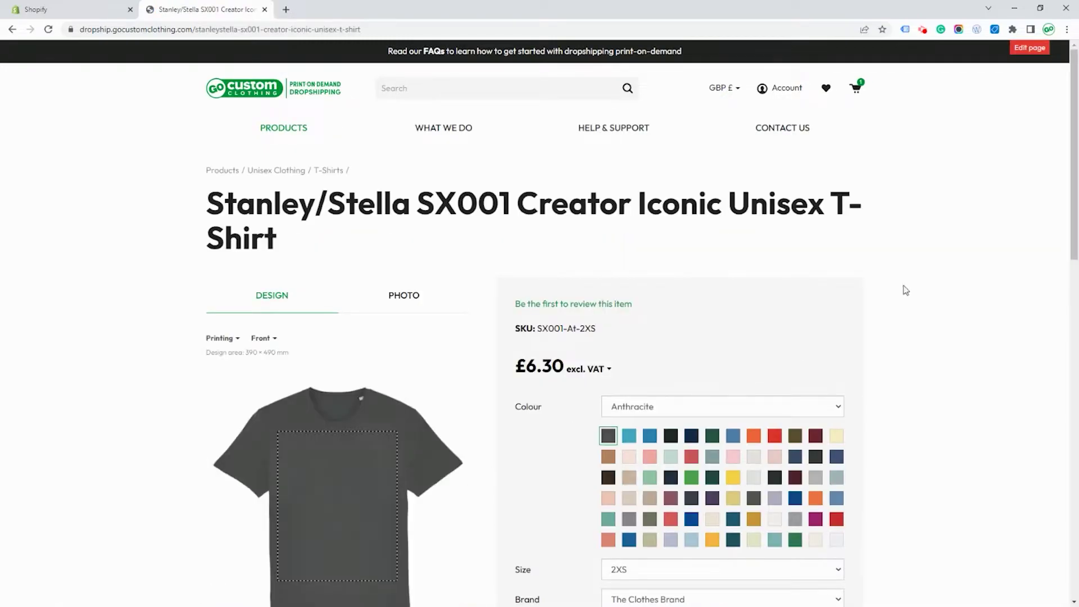
scroll(1063, 230, down, 3)
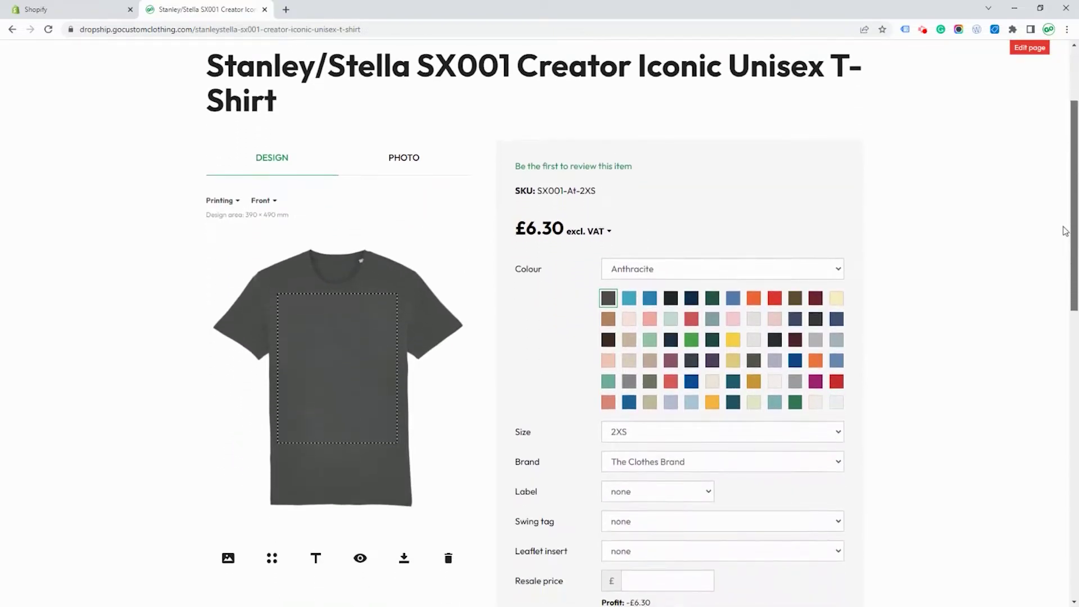
click(650, 302)
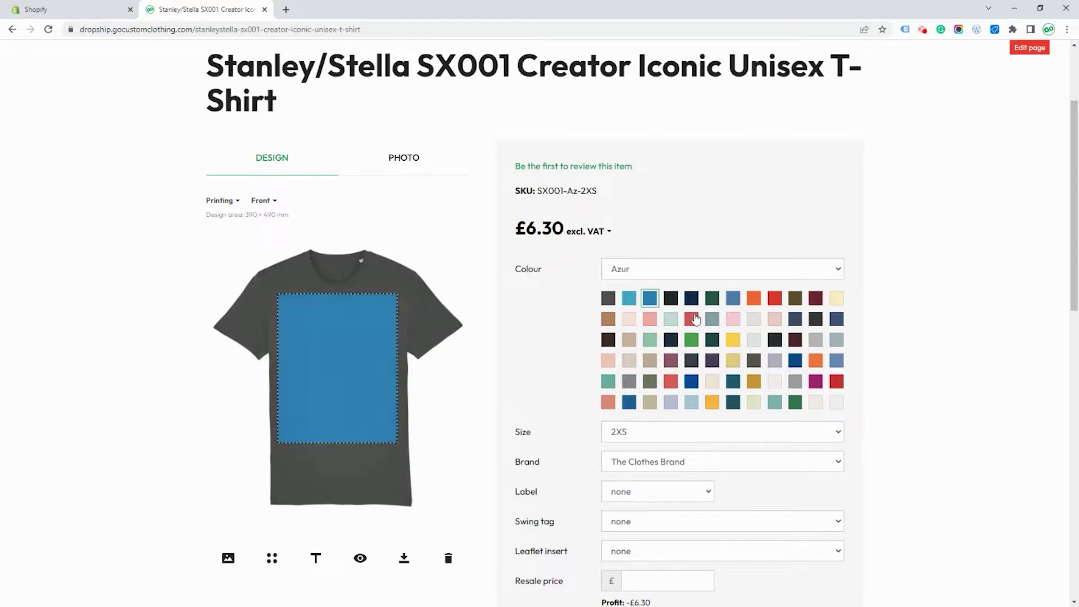
click(815, 382)
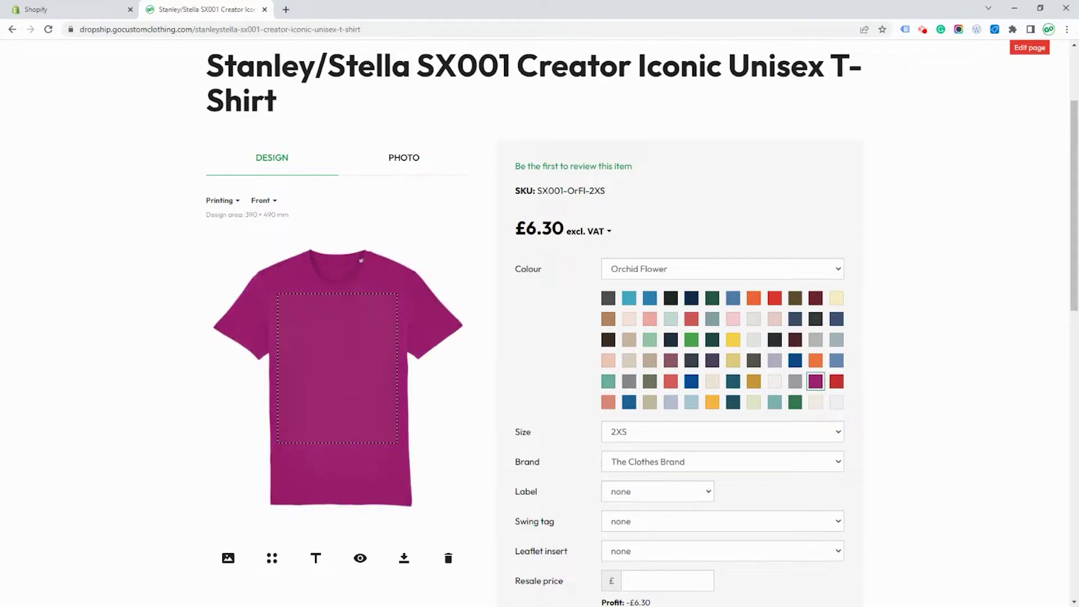
click(629, 298)
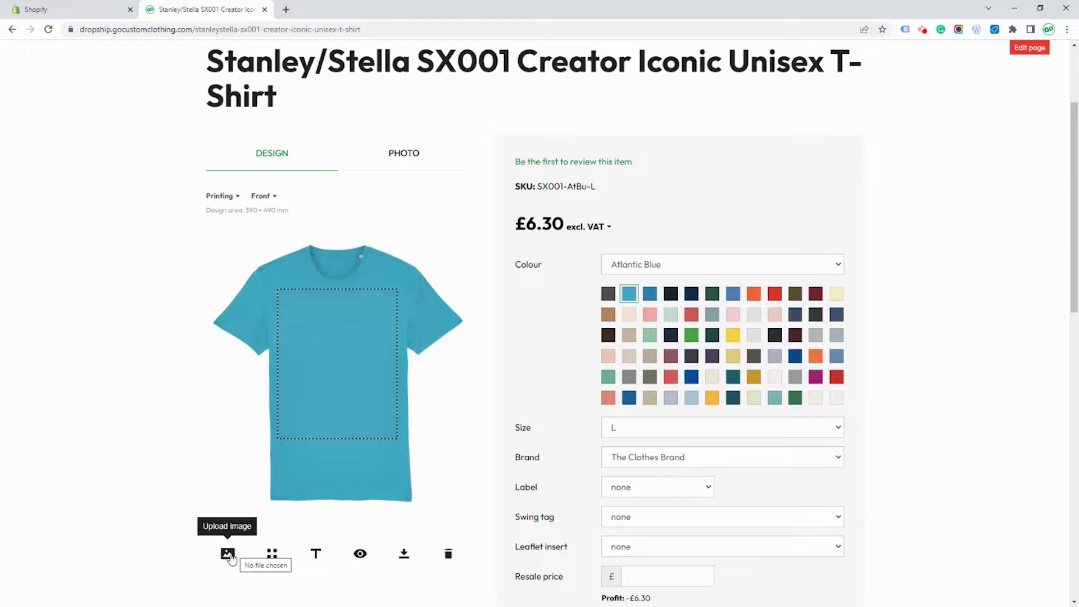
Upload 'The Clothes Guys Logo-hi-res-01.png' onto the shirt front
click(229, 554)
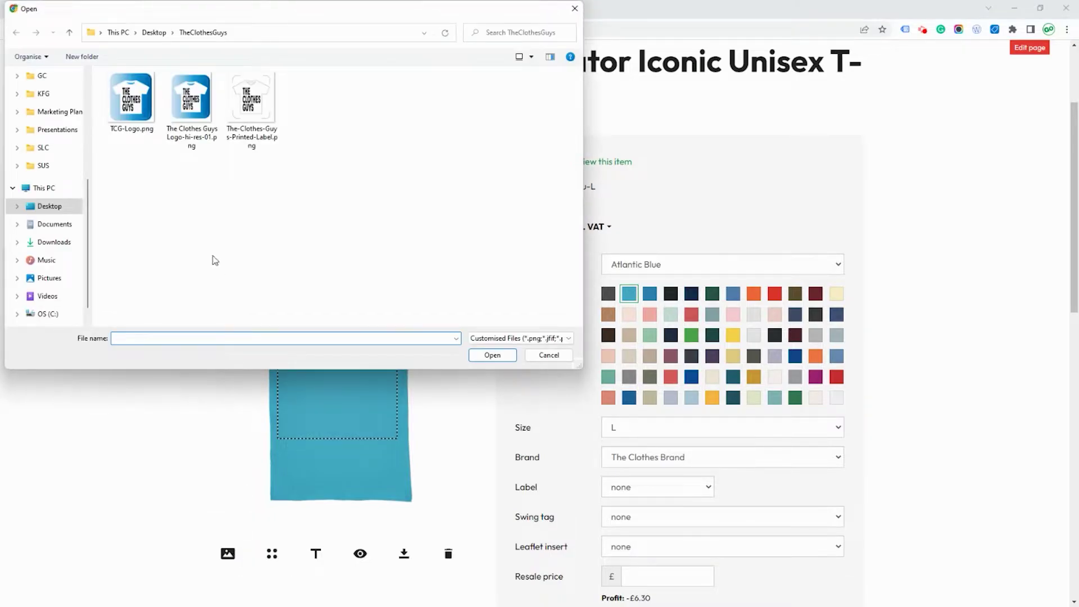
click(191, 115)
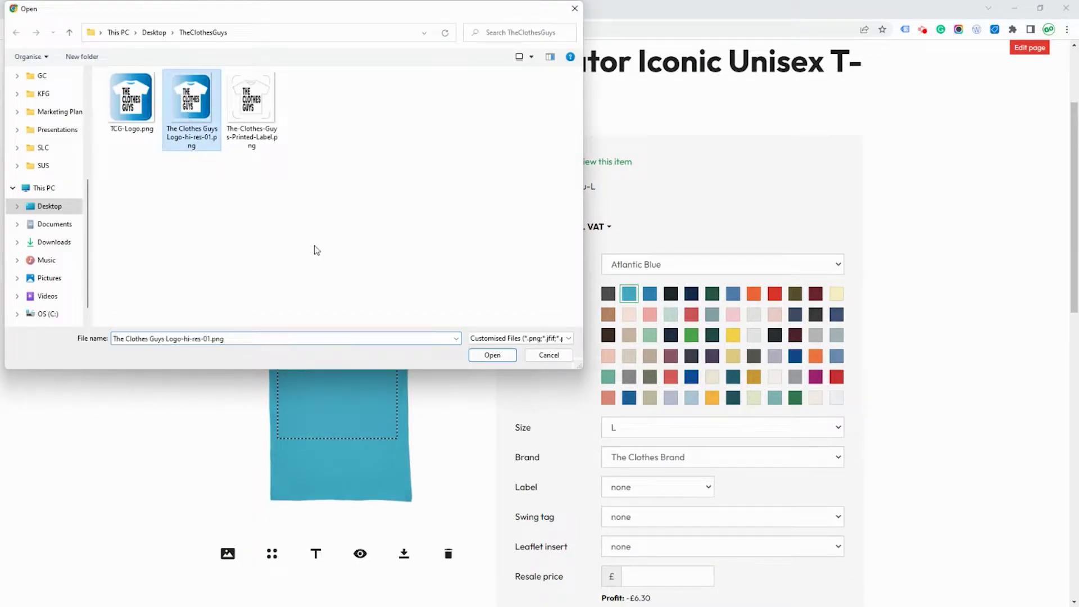
click(493, 356)
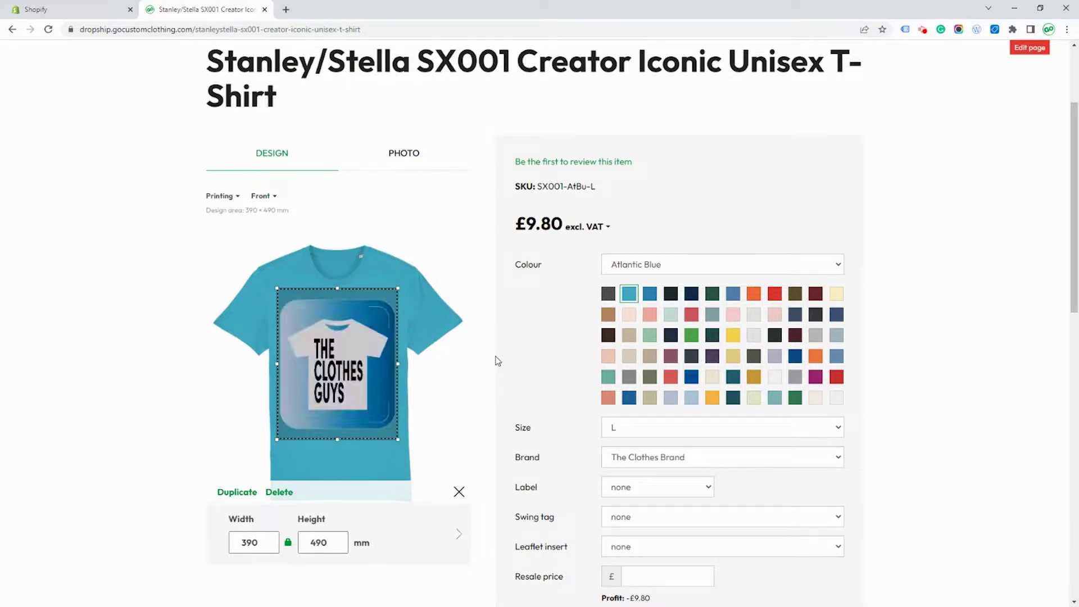
Shrink the logo to about 151 mm wide and place it near the top centre
drag(396, 437, 316, 362)
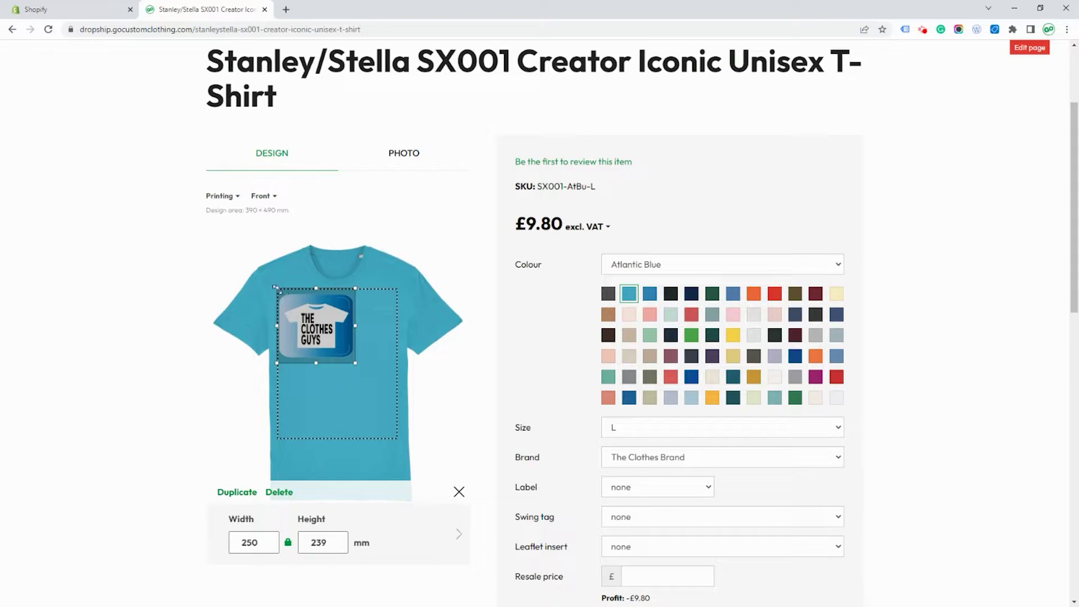
drag(281, 292, 310, 321)
drag(331, 363, 340, 340)
click(342, 434)
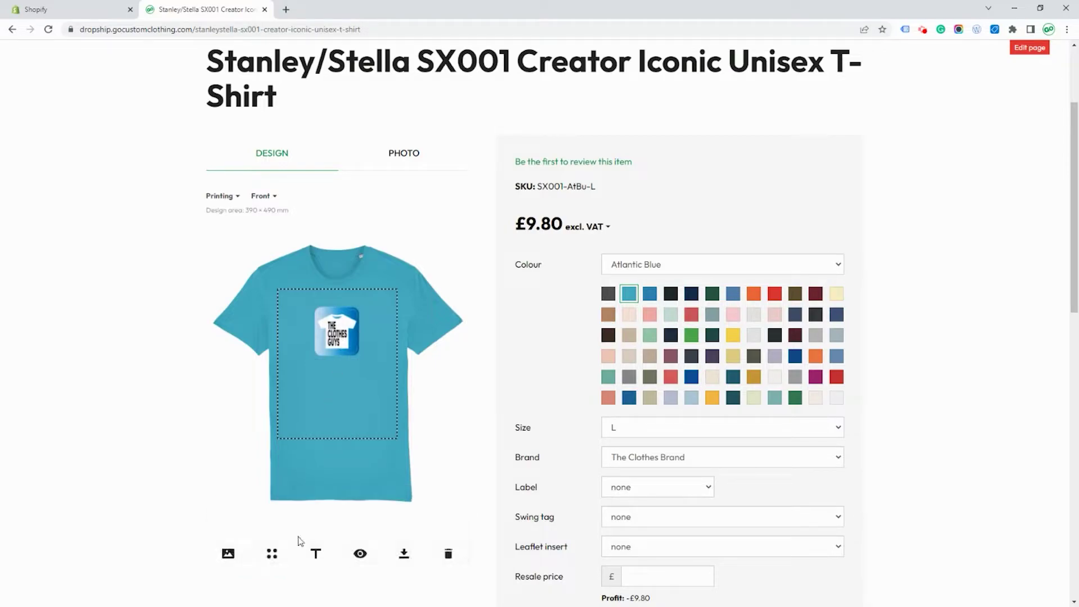
Add a text object reading 'The Shirt' and move it beneath the logo
click(316, 554)
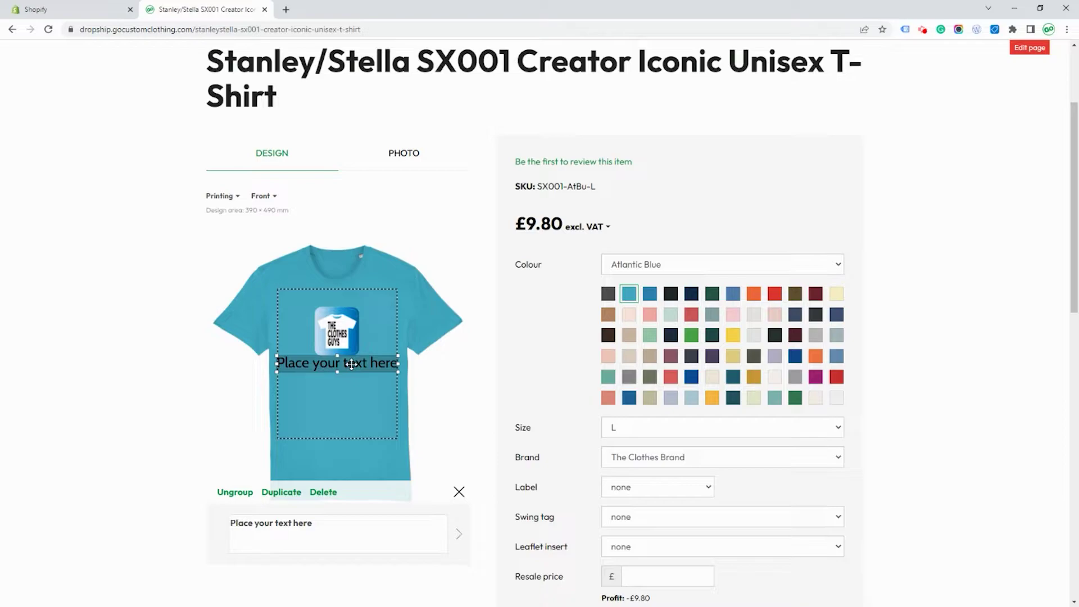
drag(332, 522, 209, 525)
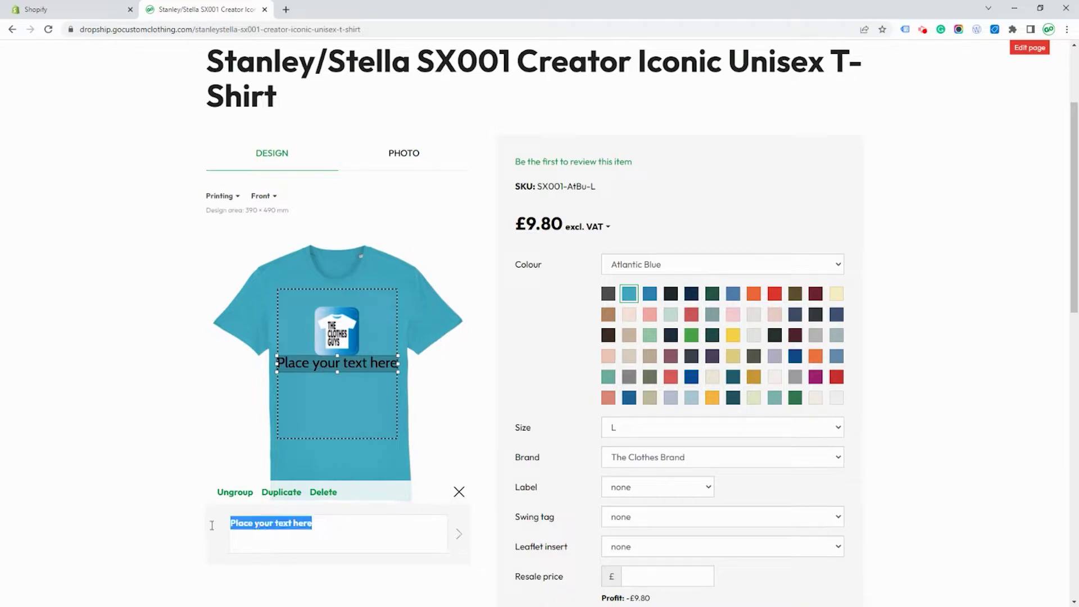
text(The Shirt)
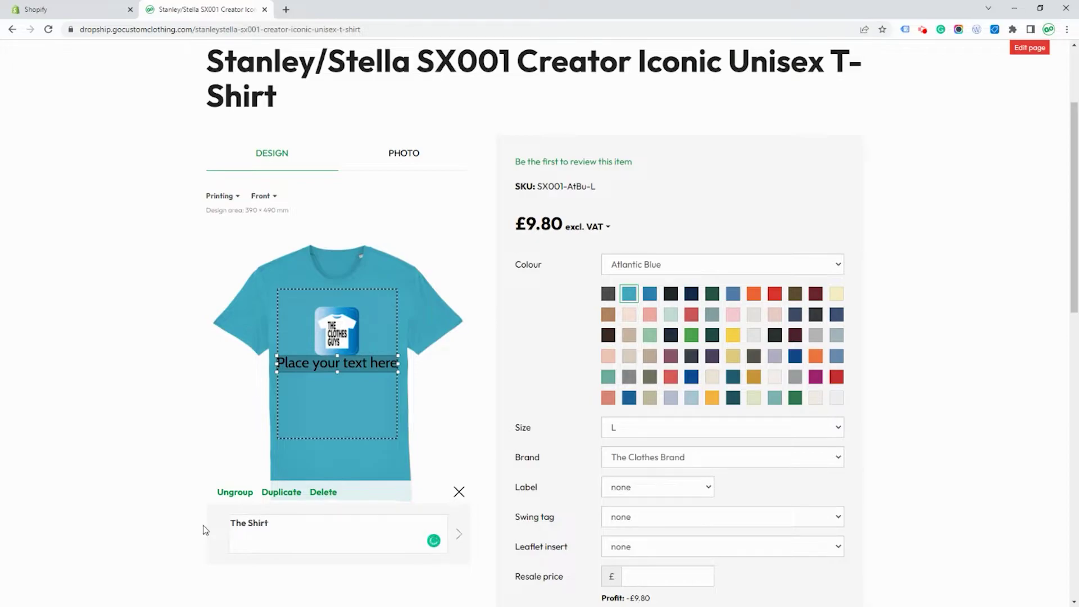
click(334, 371)
drag(345, 373, 357, 379)
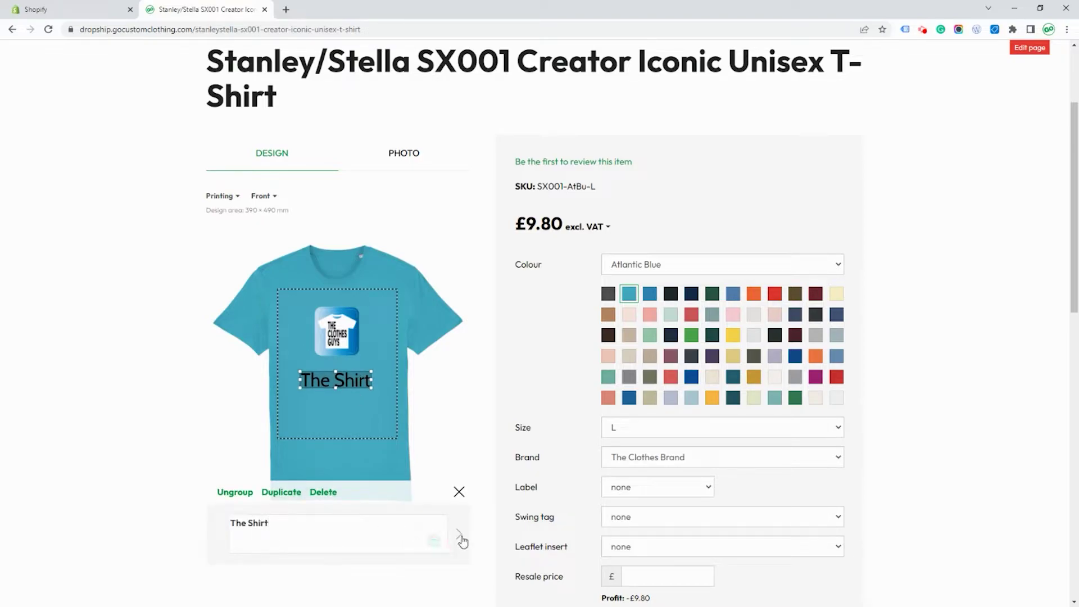
Set the text font to Alegreya SC Bold Italic and centre-align it
click(461, 538)
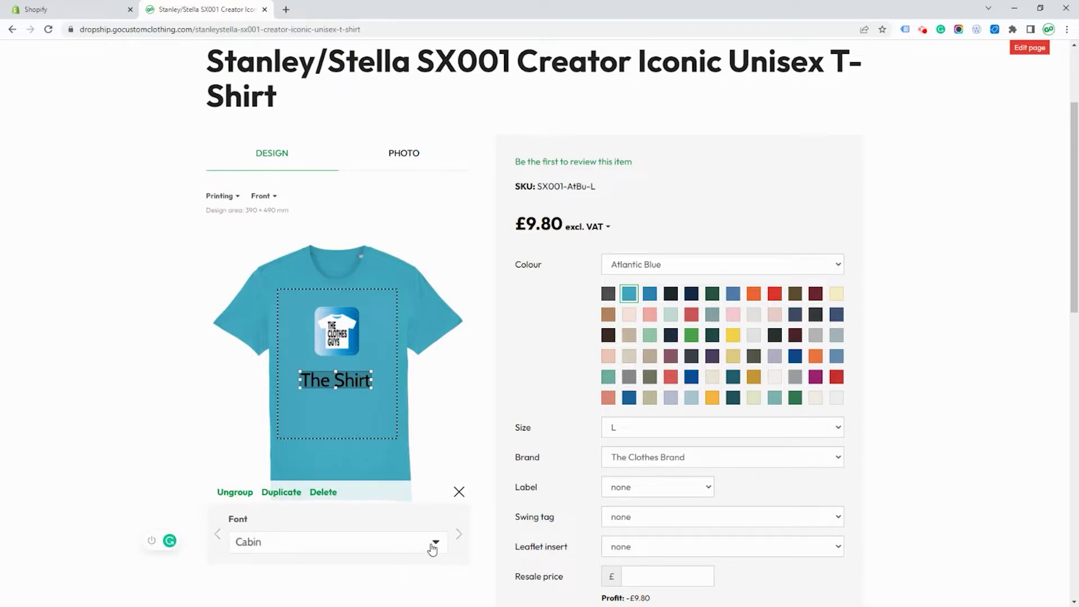
click(433, 546)
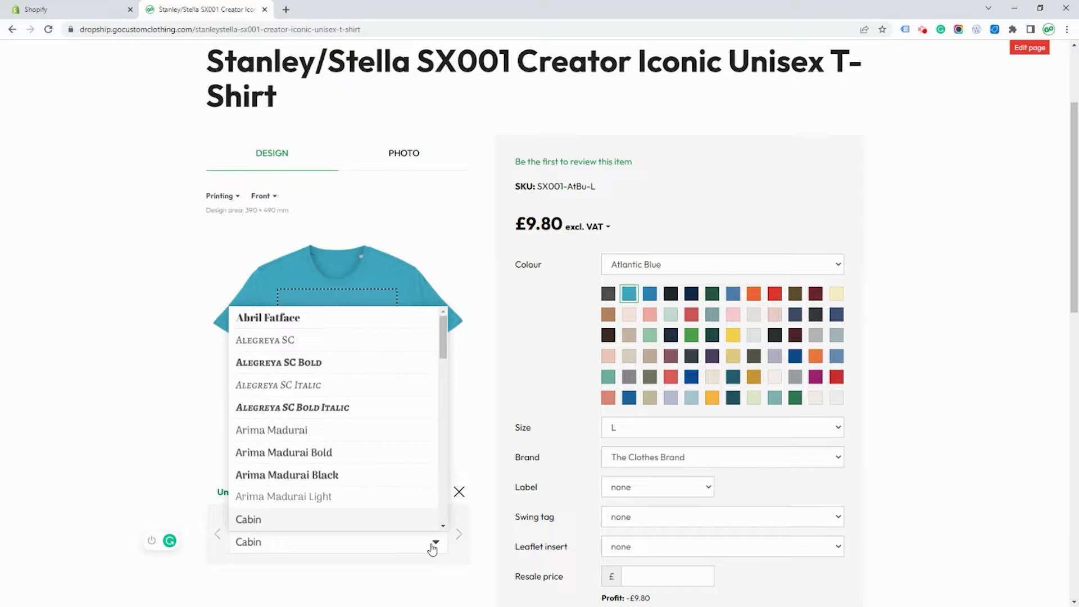
click(347, 409)
click(459, 535)
click(459, 535)
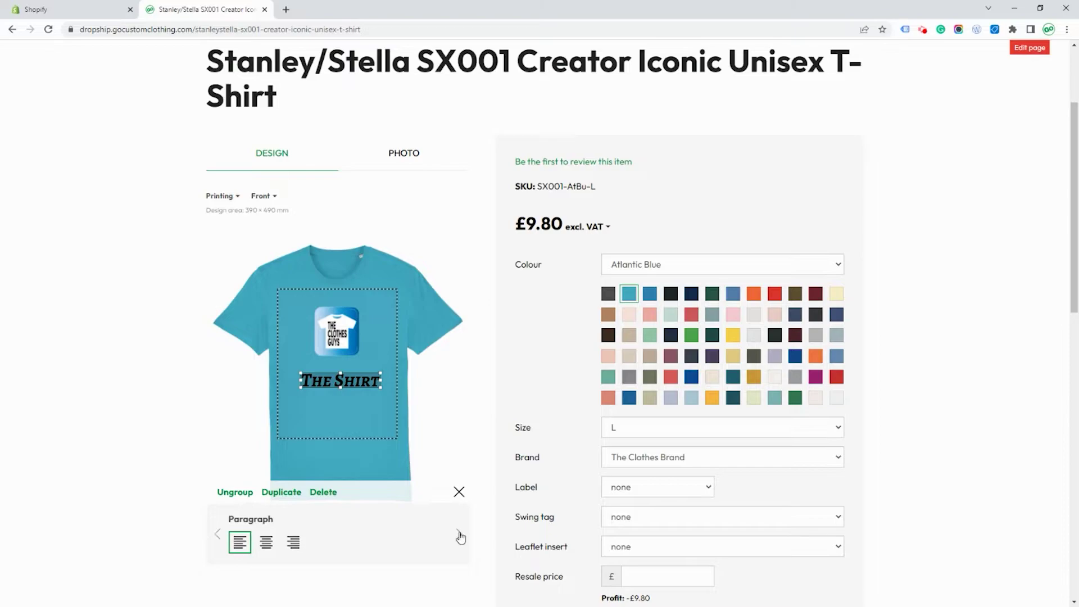
click(267, 544)
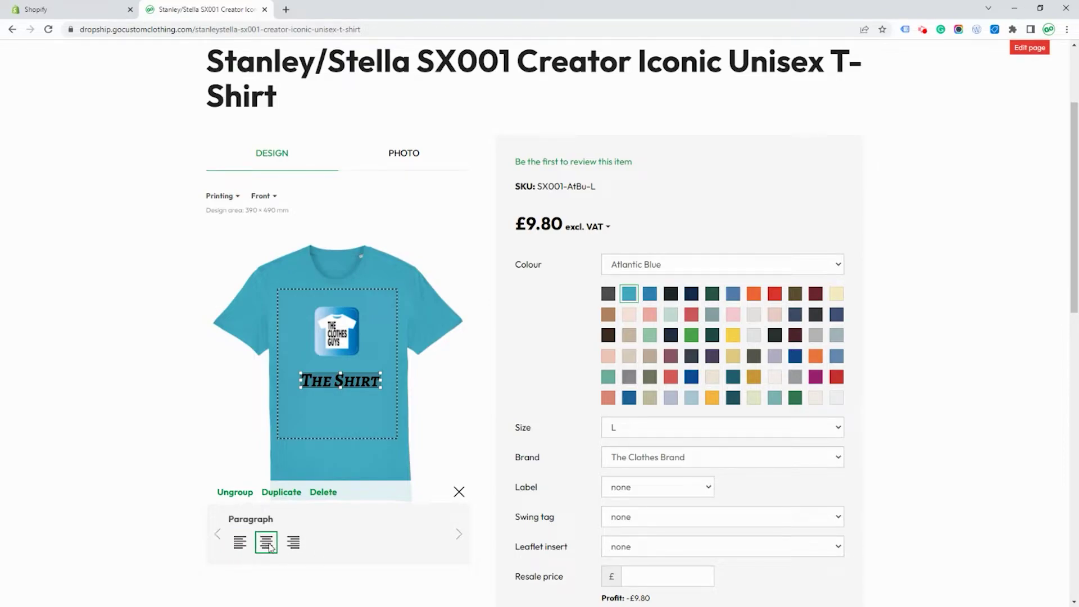
Change the text fill colour to white (#FFFFFF) and deselect it
click(460, 534)
click(240, 542)
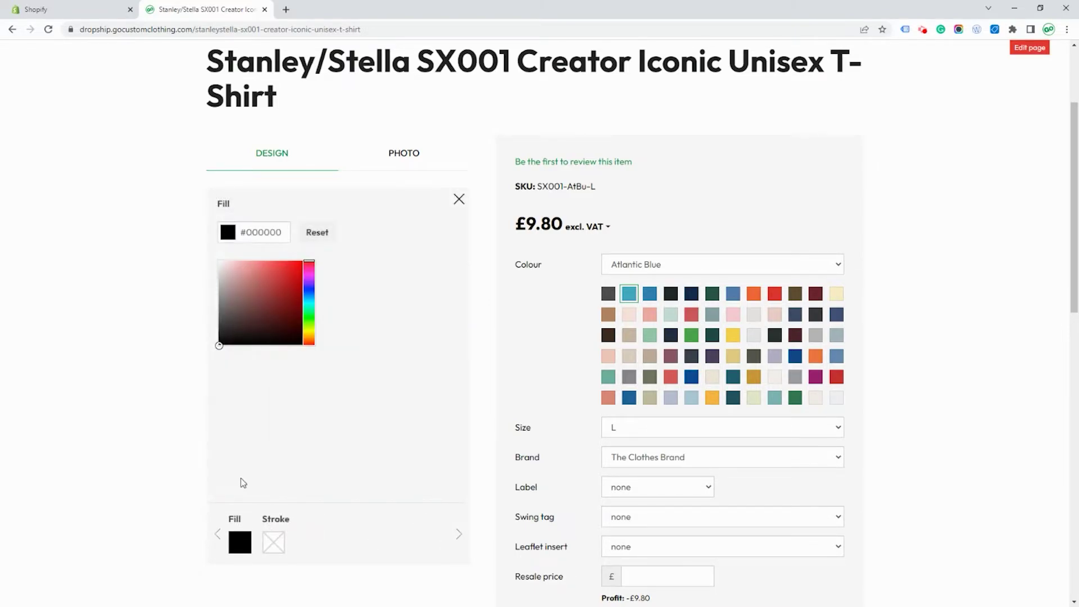
drag(250, 292, 198, 252)
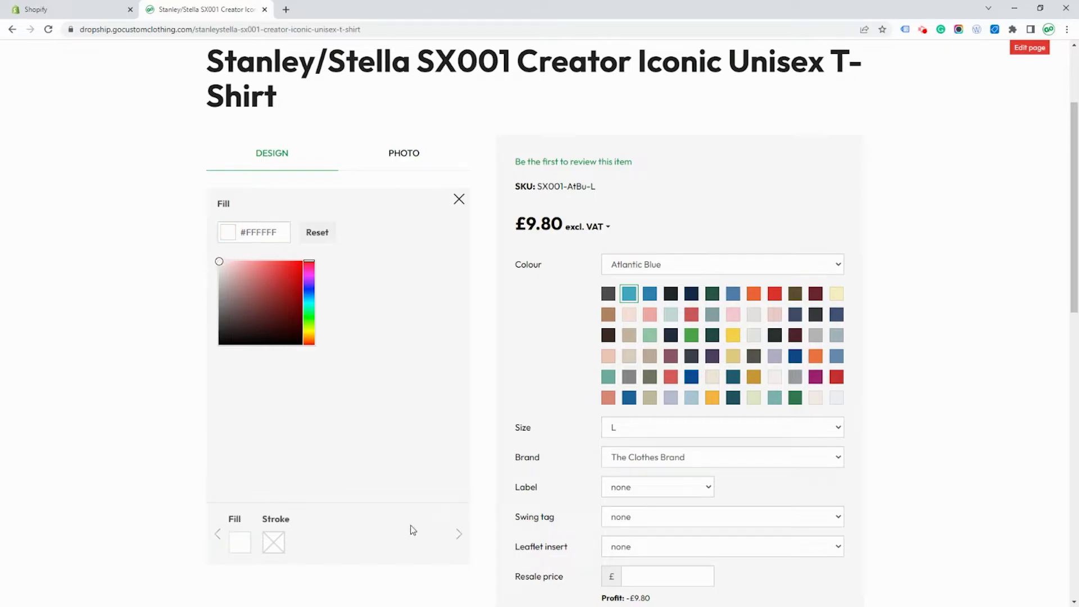
click(459, 535)
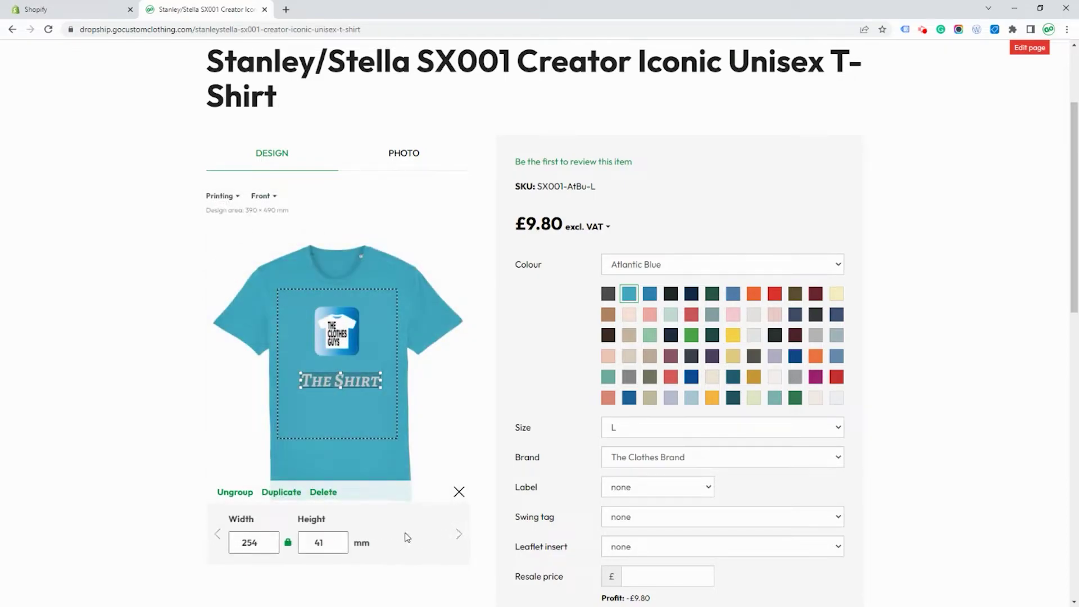
click(459, 493)
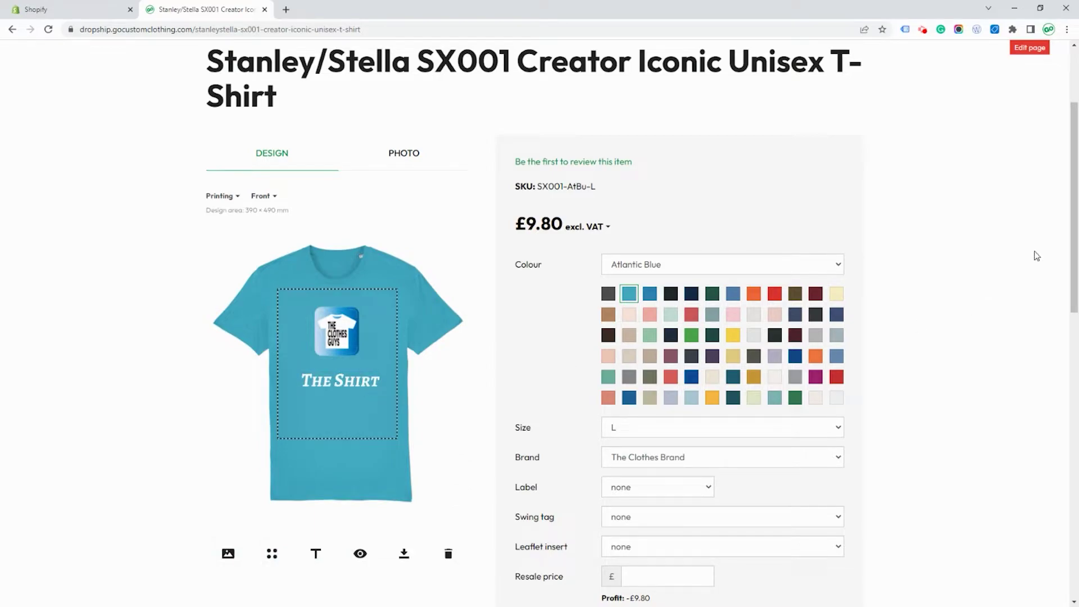
Switch the print area to Nape and upload 'The-Clothes-Guys-Printed-Label.png' there
mouse_move(1070, 239)
mouse_down()
mouse_move(1072, 275)
mouse_move(1071, 254)
mouse_up()
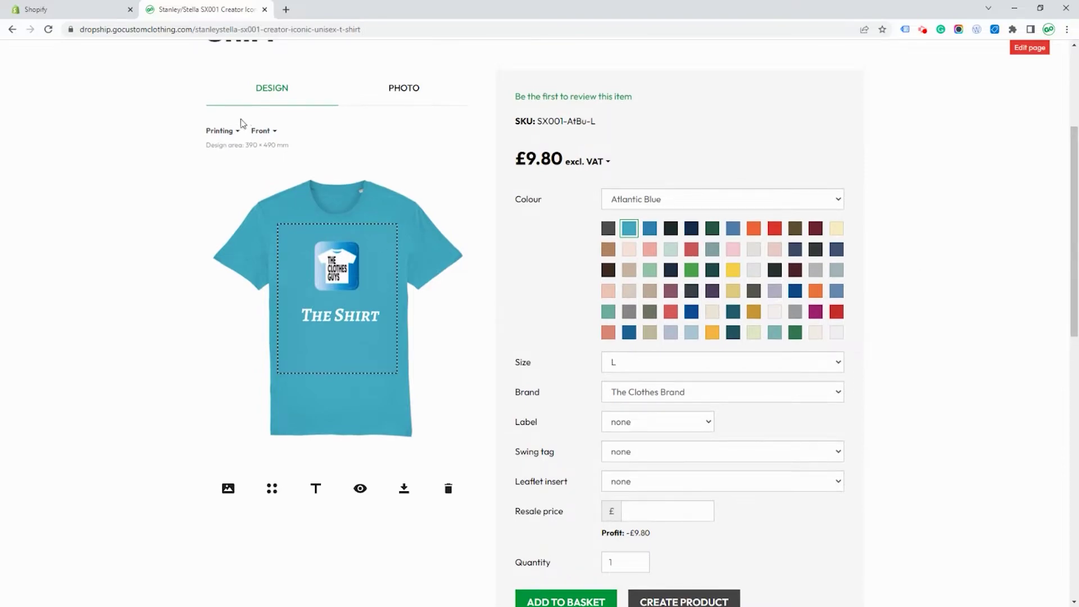
click(268, 135)
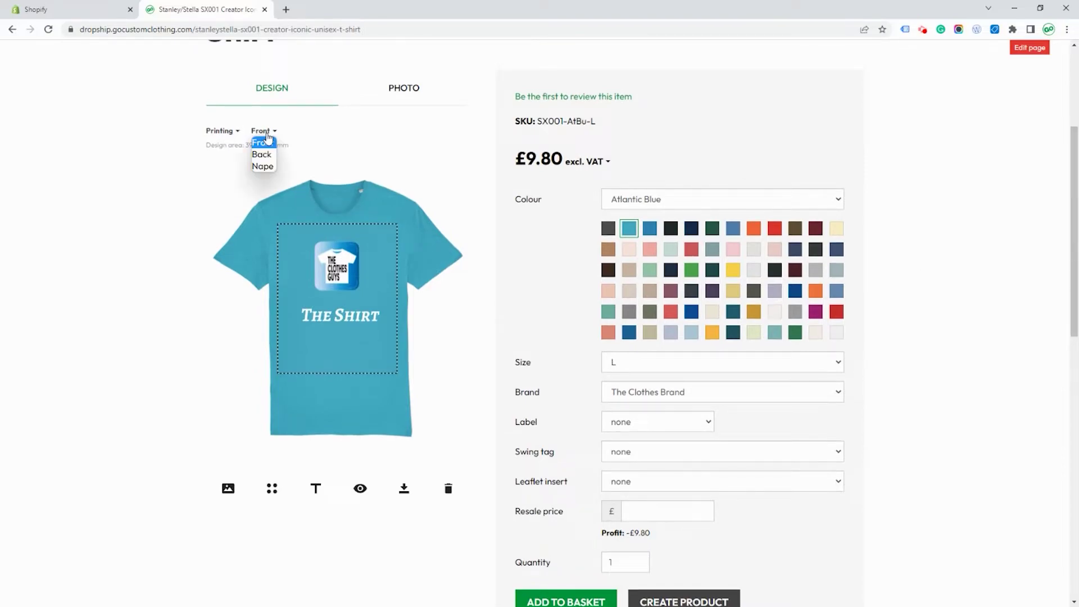
click(262, 167)
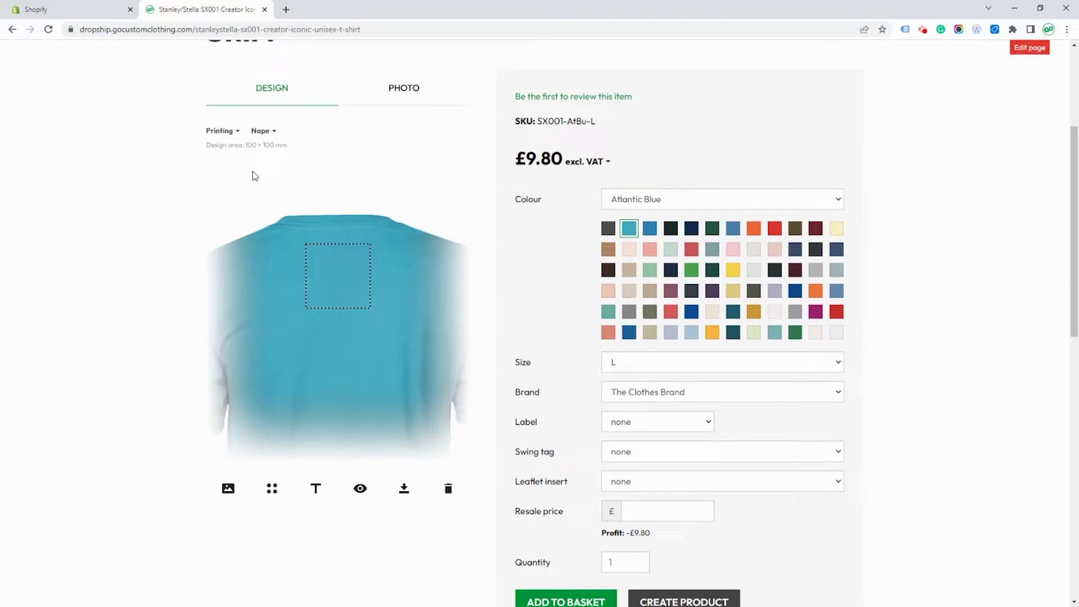
click(227, 488)
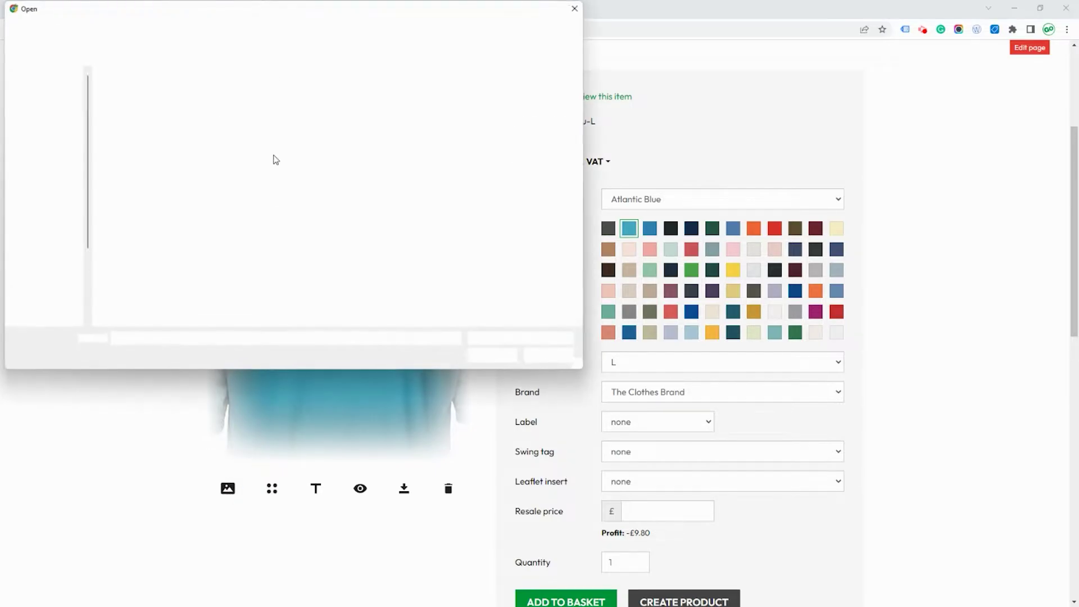
click(252, 112)
click(492, 354)
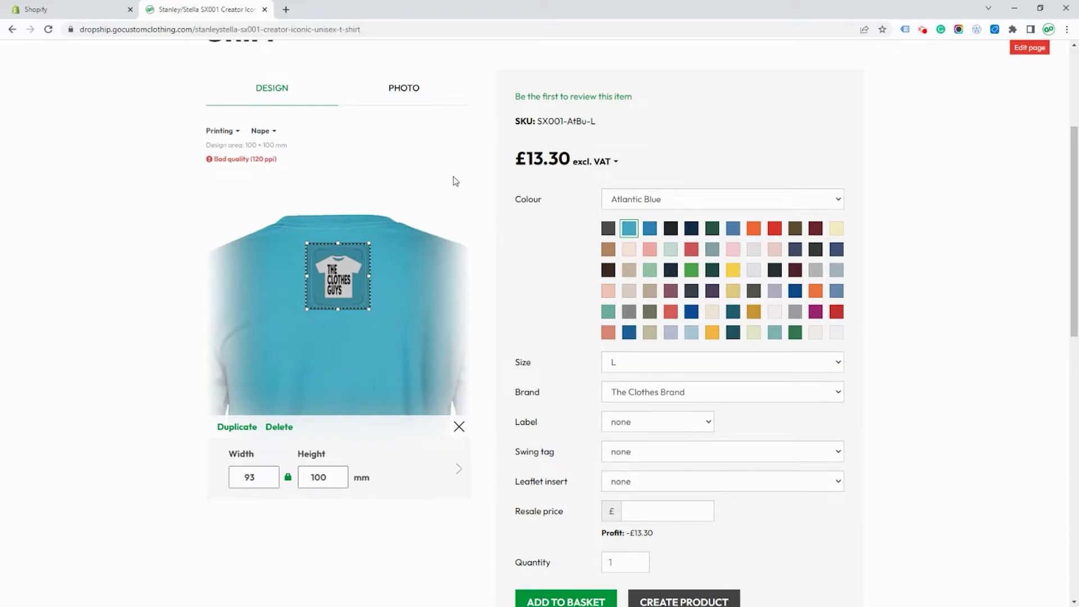
click(459, 427)
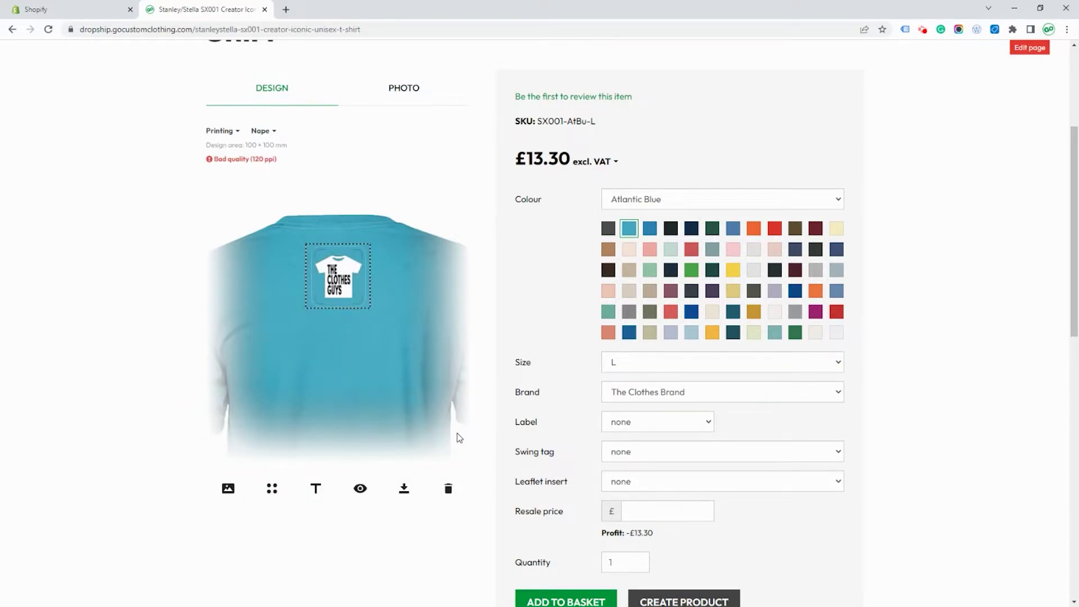
Preview the shirt mockups, including the nape view, then close the preview
click(359, 489)
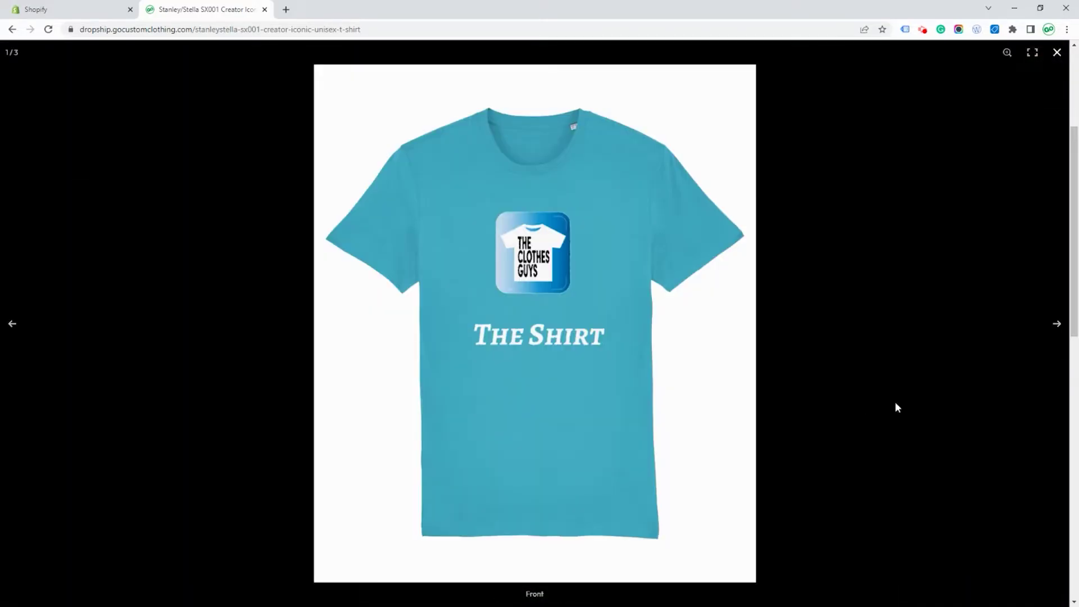
double_click(1055, 326)
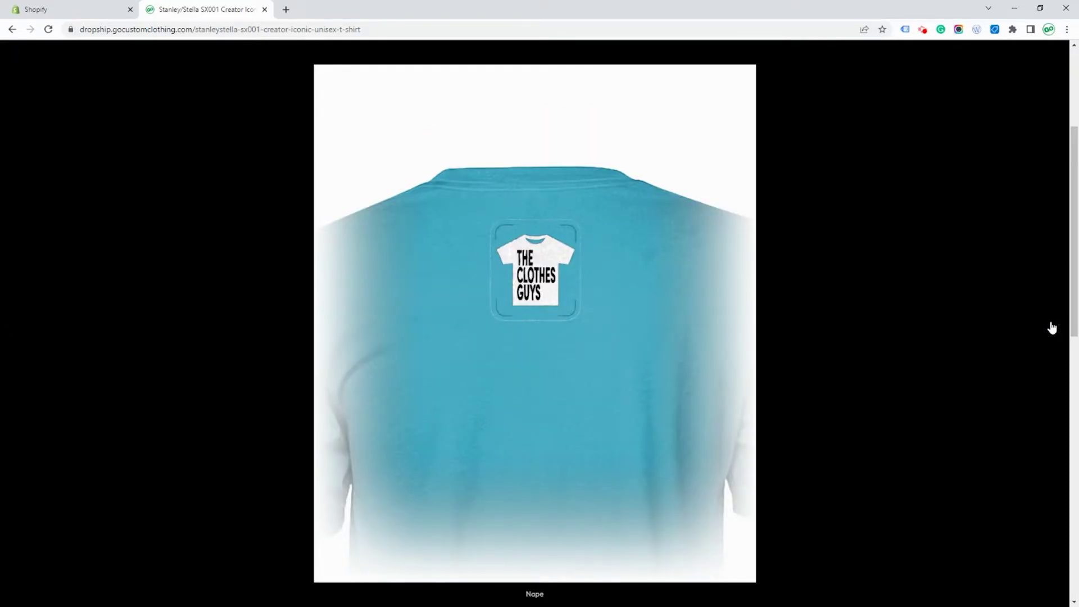
click(1056, 53)
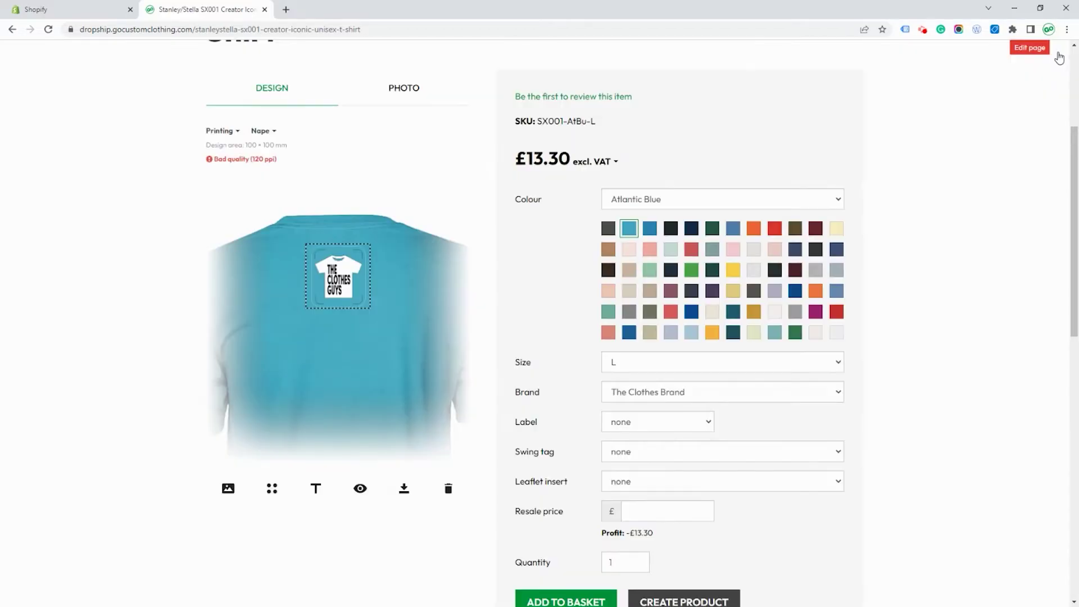
Switch the print location back to the shirt Front
click(262, 131)
click(268, 142)
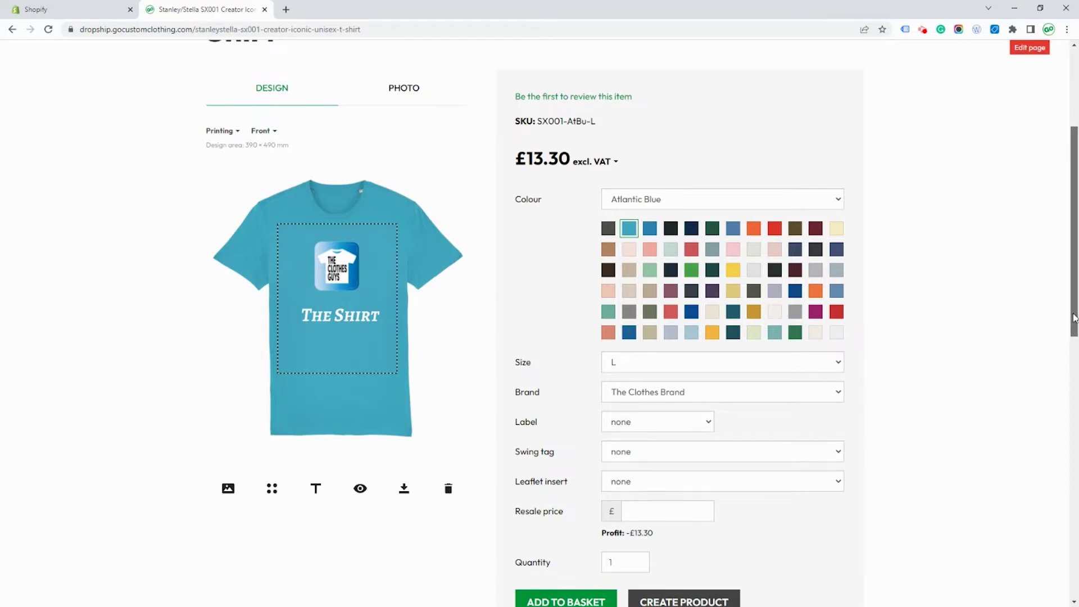
drag(1074, 318, 1074, 361)
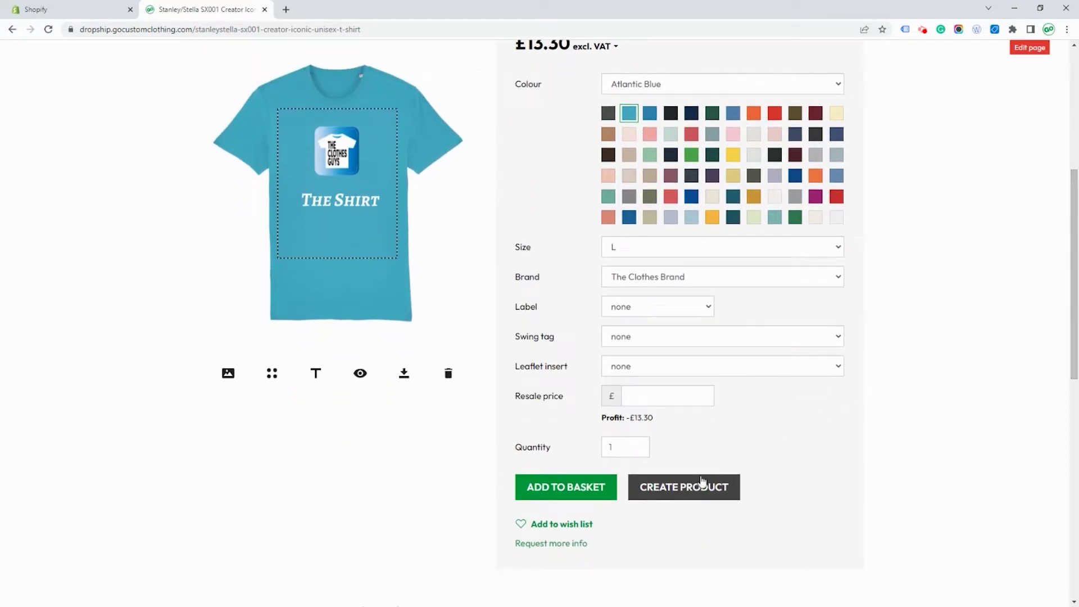
Create the product from the design, continuing past the low-quality image warning
click(685, 487)
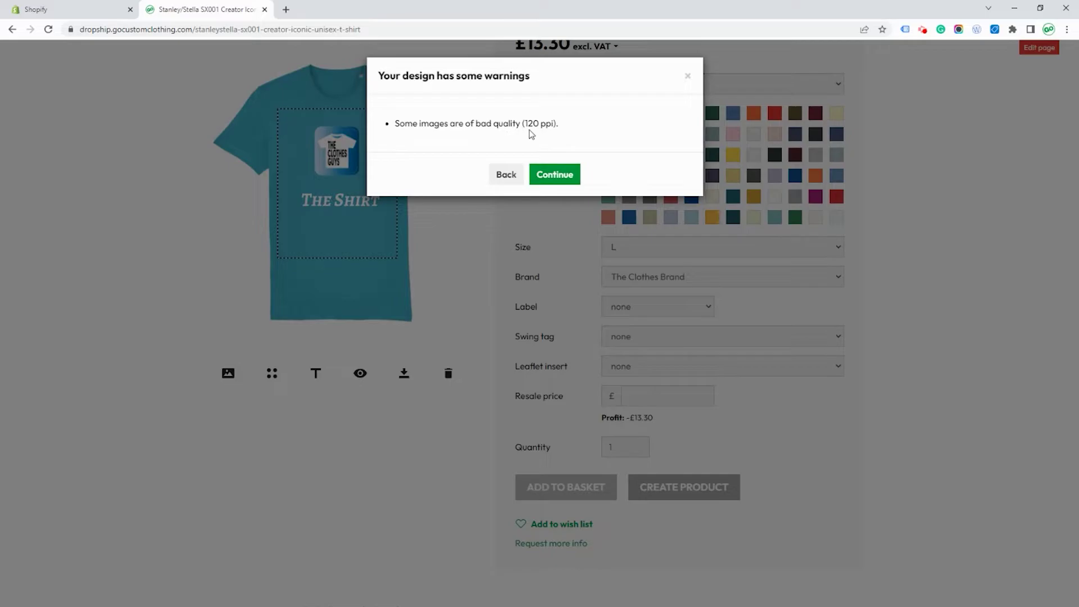
click(548, 175)
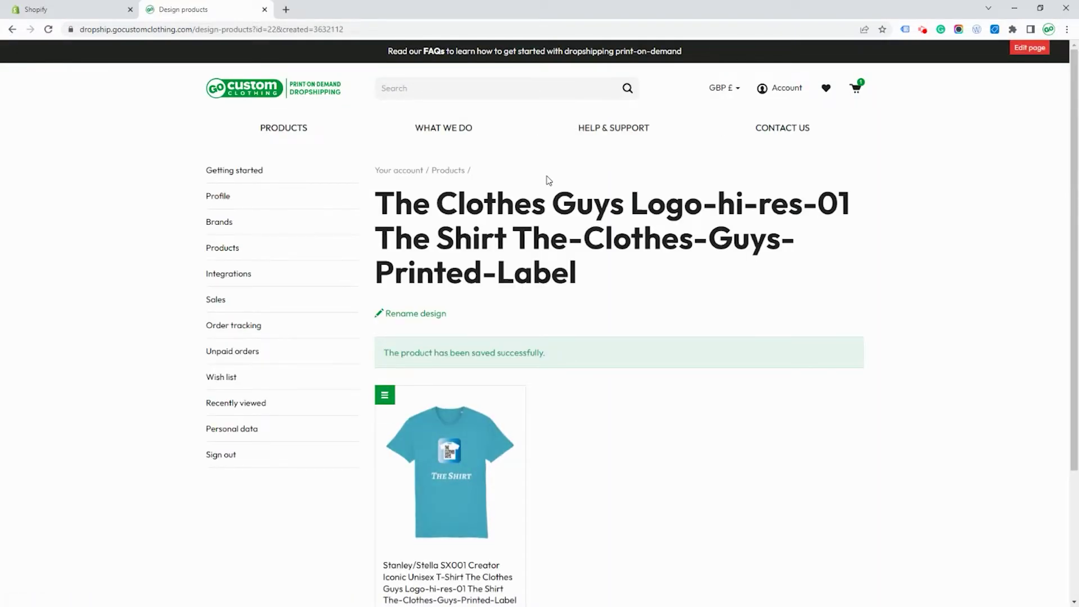
Rename the design to 'The Clothes Guys T' and open the shirt product's actions menu
click(429, 314)
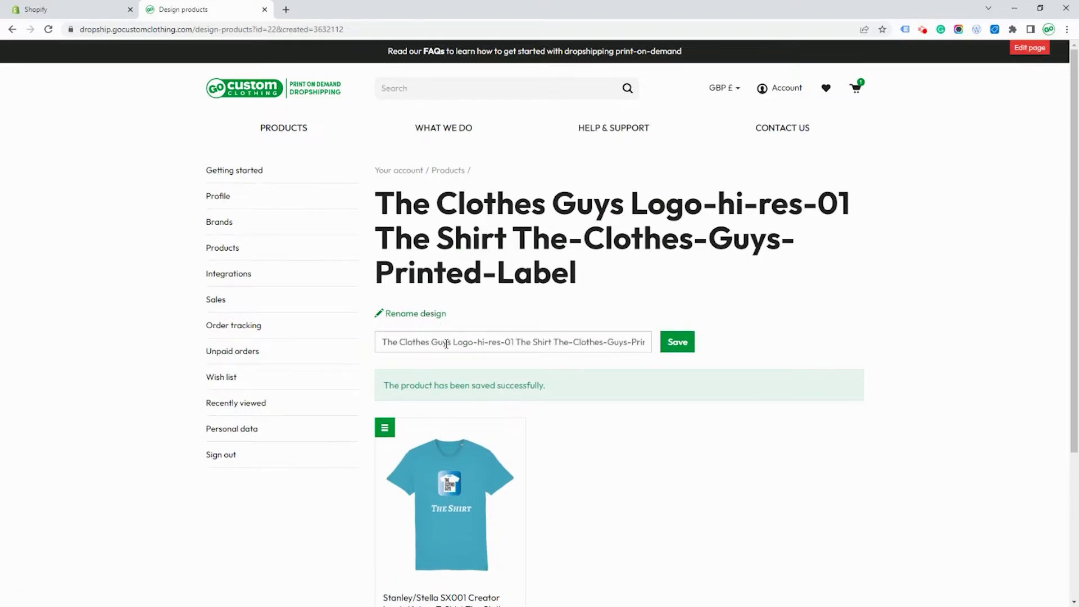
drag(453, 344, 664, 344)
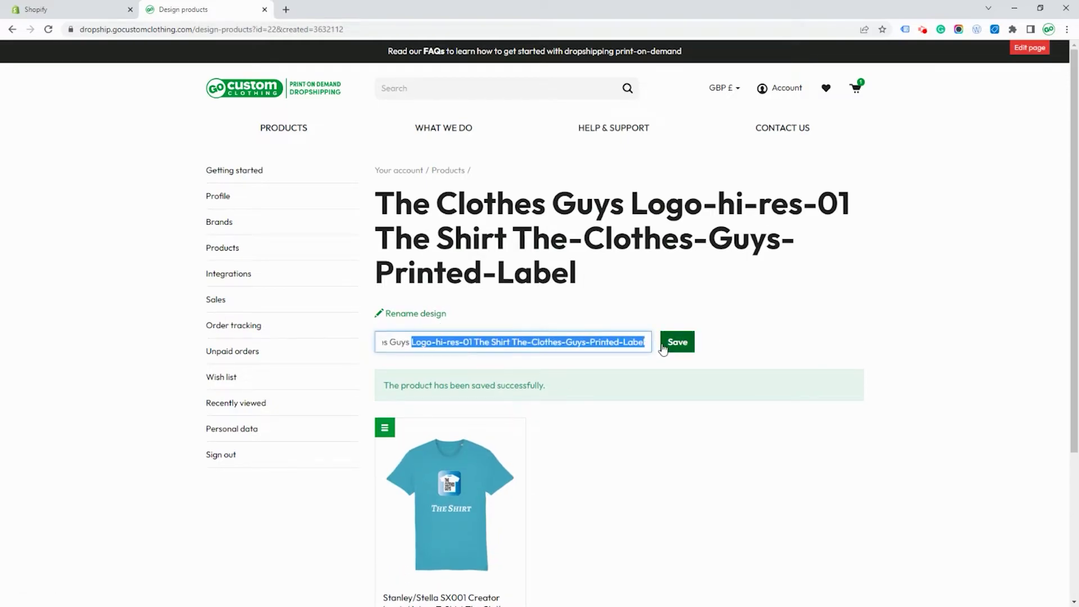
text(The Clothes Guys T)
click(664, 344)
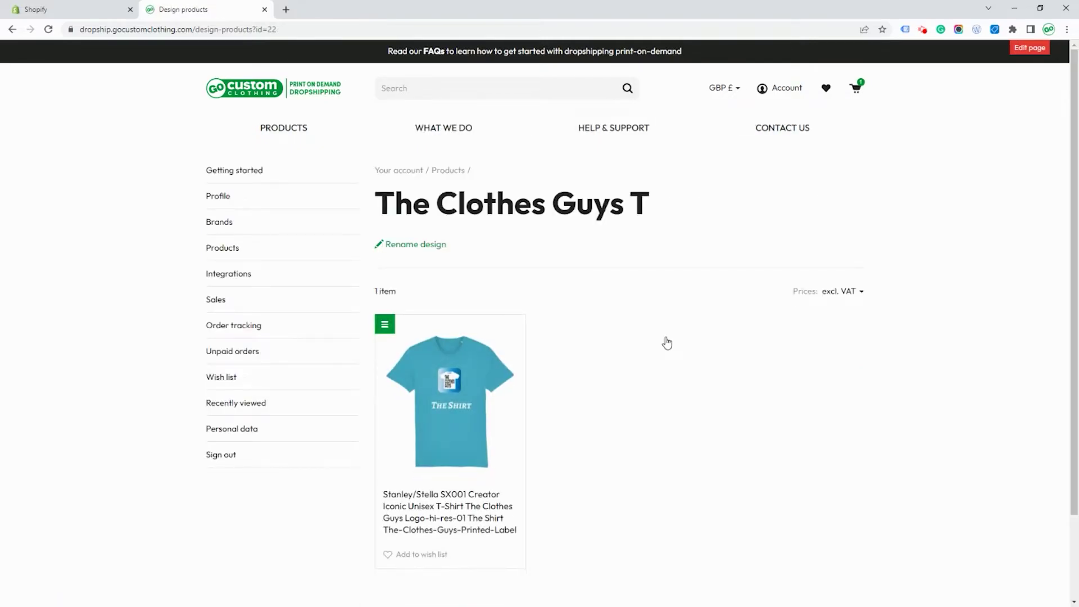
click(386, 324)
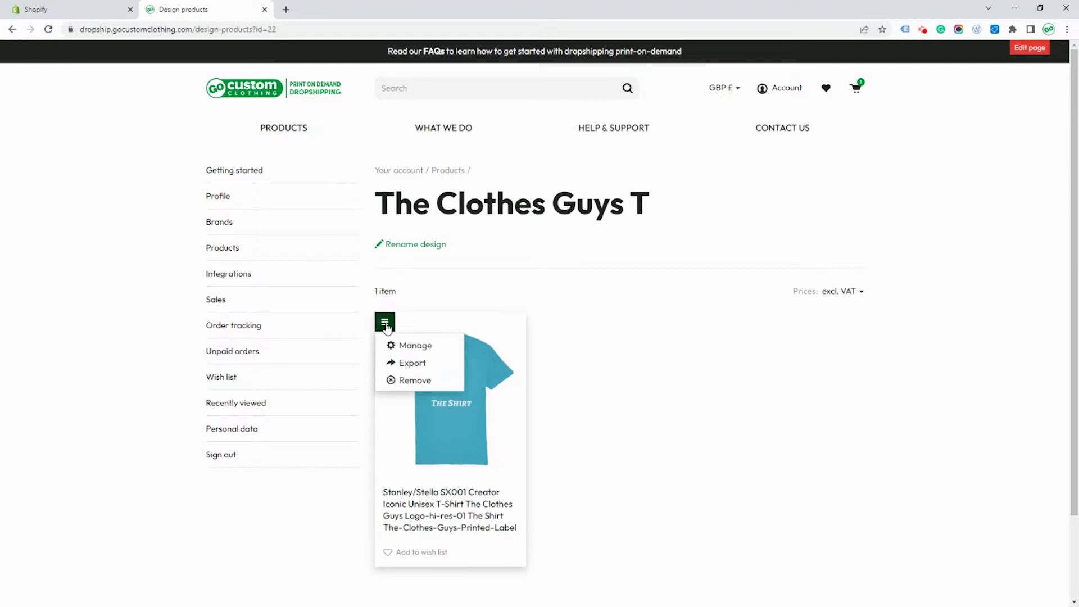
Open the product export page and retitle it 'The Clothes Guys Sustainable T'
click(418, 366)
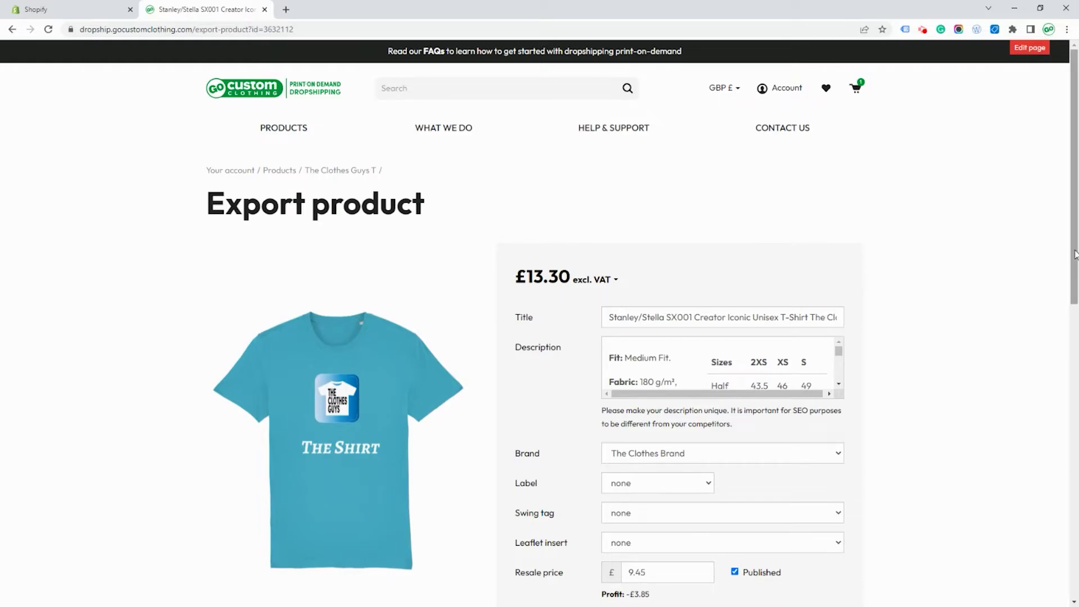
drag(1078, 288, 1076, 362)
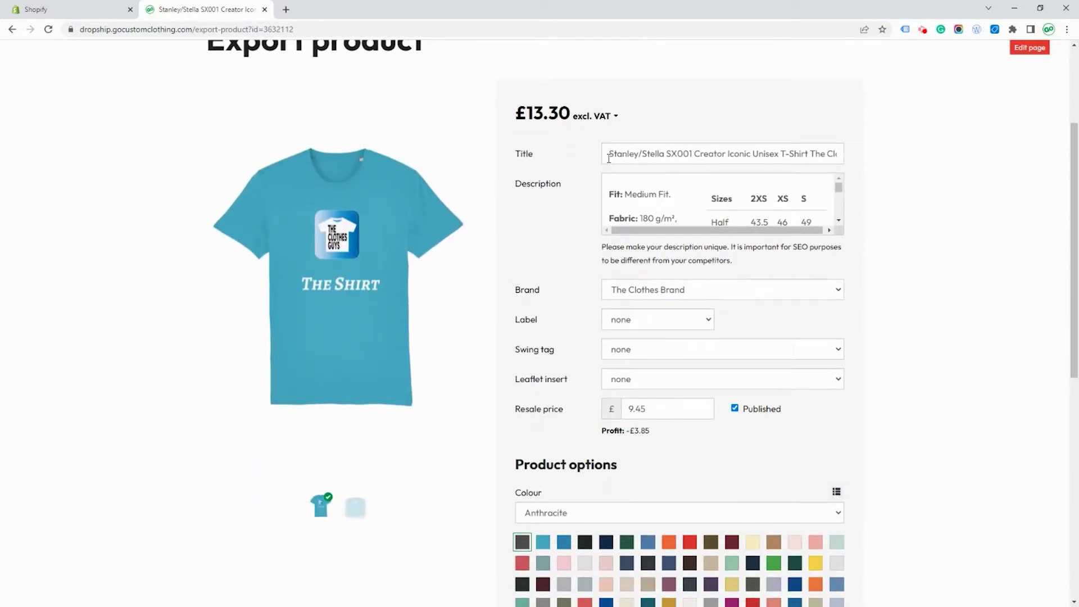
drag(609, 156, 865, 158)
text(The Clothes Gu)
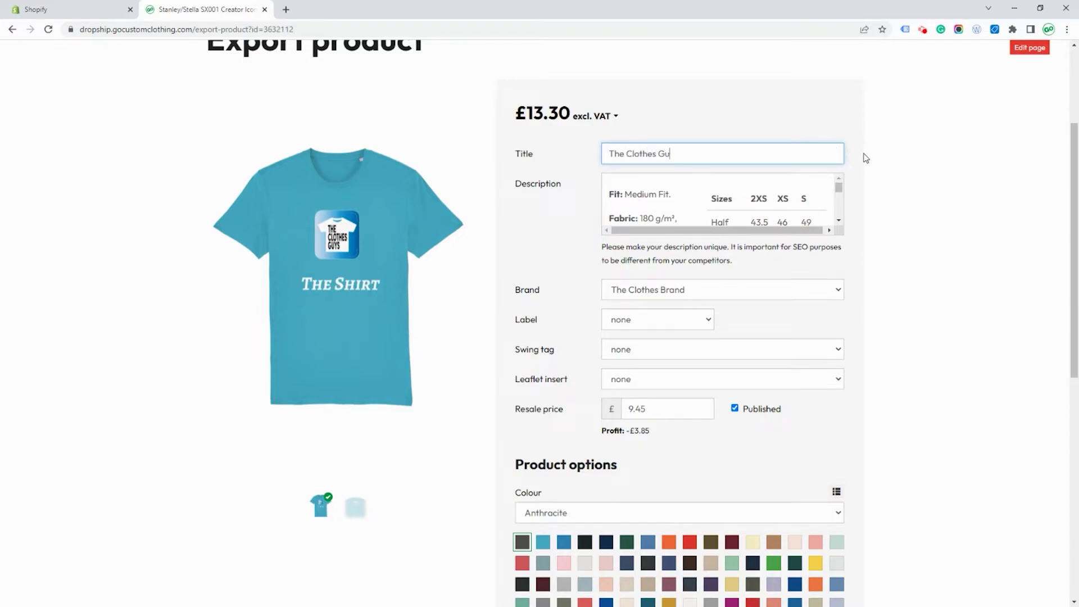
text(ys Sustainable T)
Change the resale price from 9.45 to £20
click(652, 410)
drag(652, 411, 622, 414)
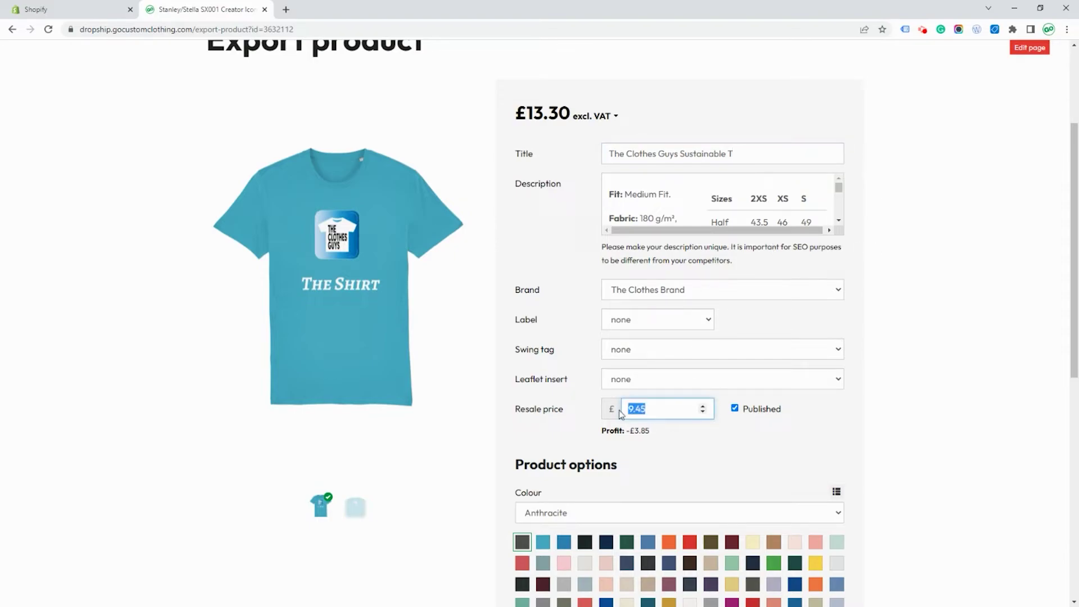
text(20)
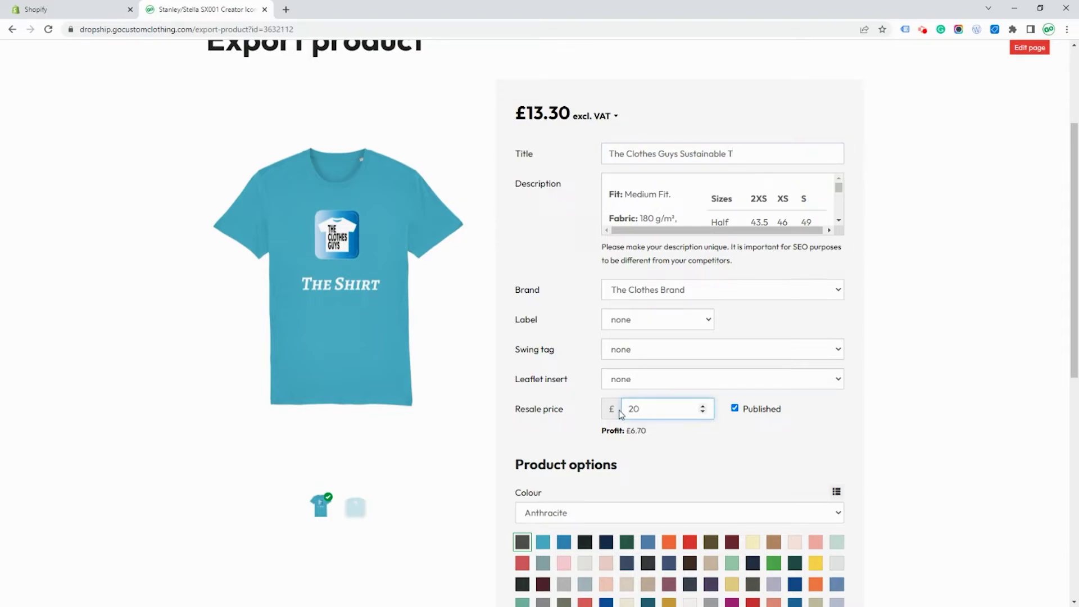
click(721, 427)
drag(1075, 332, 1075, 469)
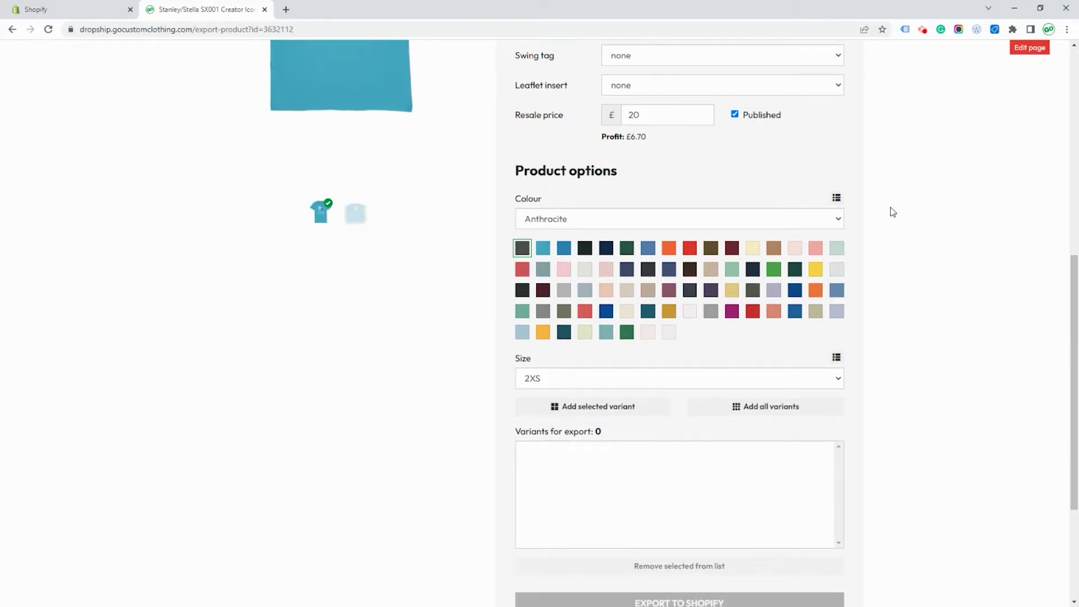
Add every Anthracite size to the export list, then remove all the Anthracite variants again
click(836, 198)
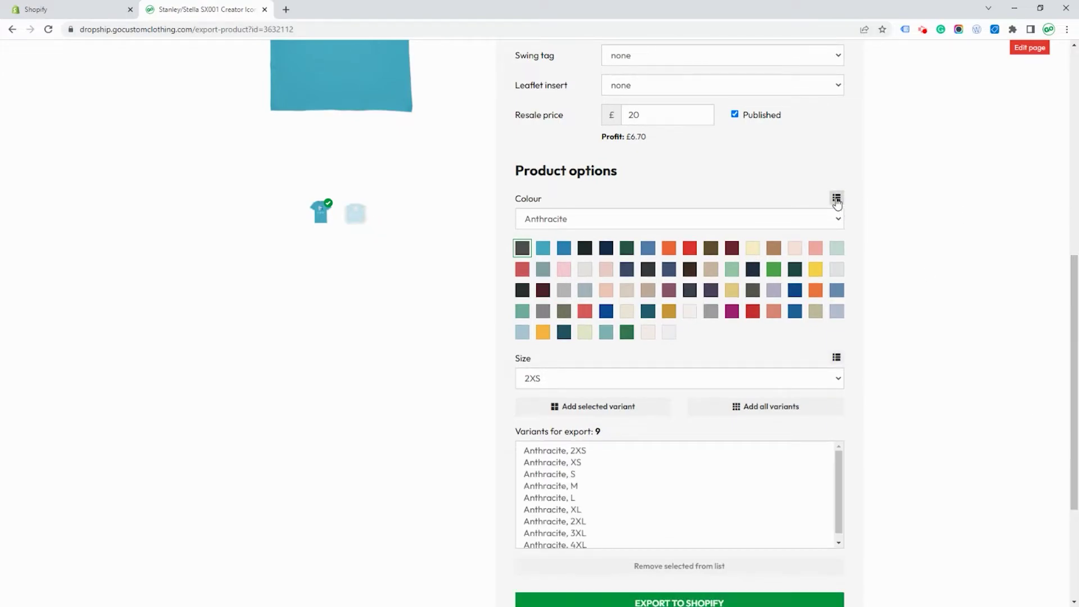
drag(839, 472, 838, 478)
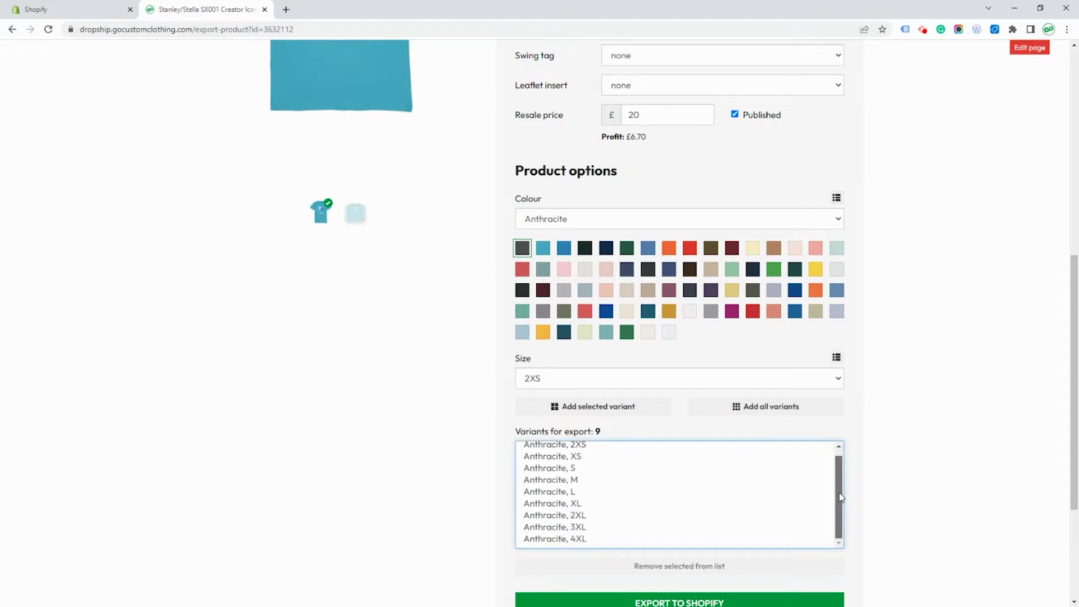
click(557, 540)
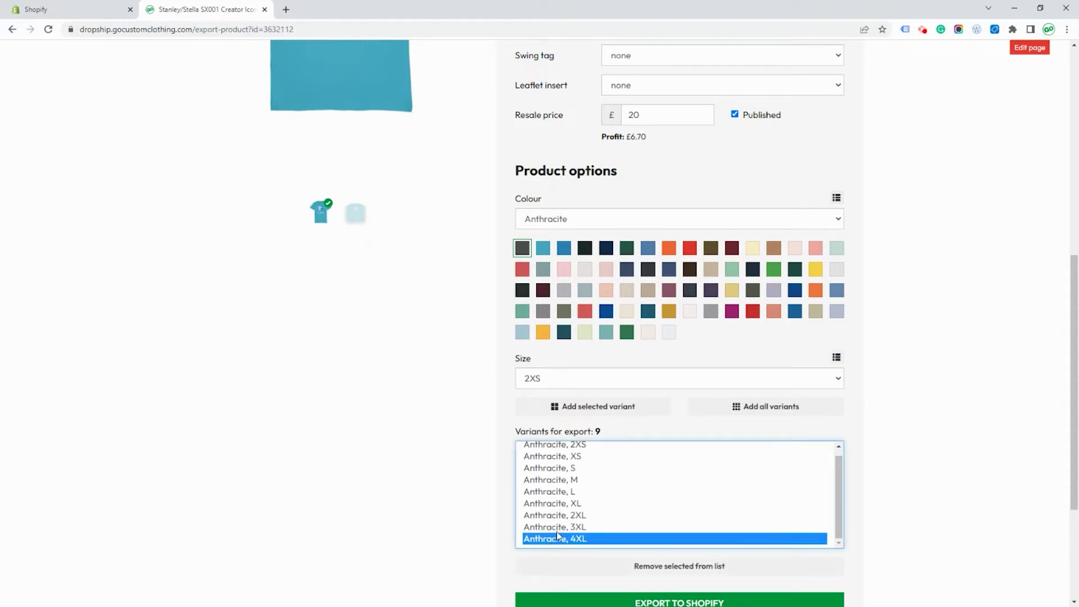
shift+click(563, 448)
click(667, 566)
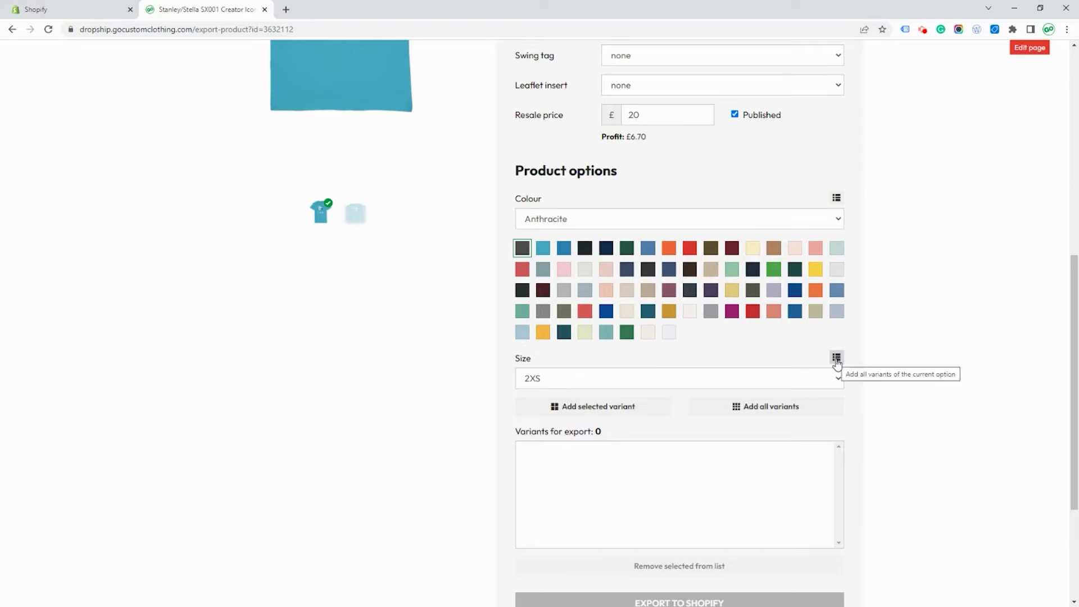
Add every colour in size 2XS, then select all listed variants and remove them, leaving 0
click(836, 360)
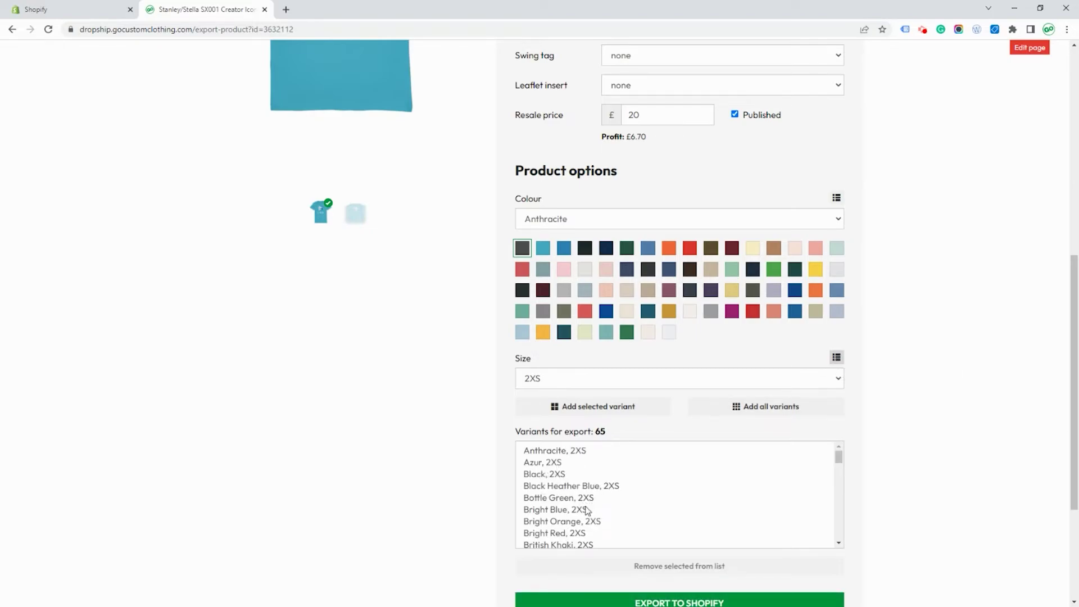
click(570, 450)
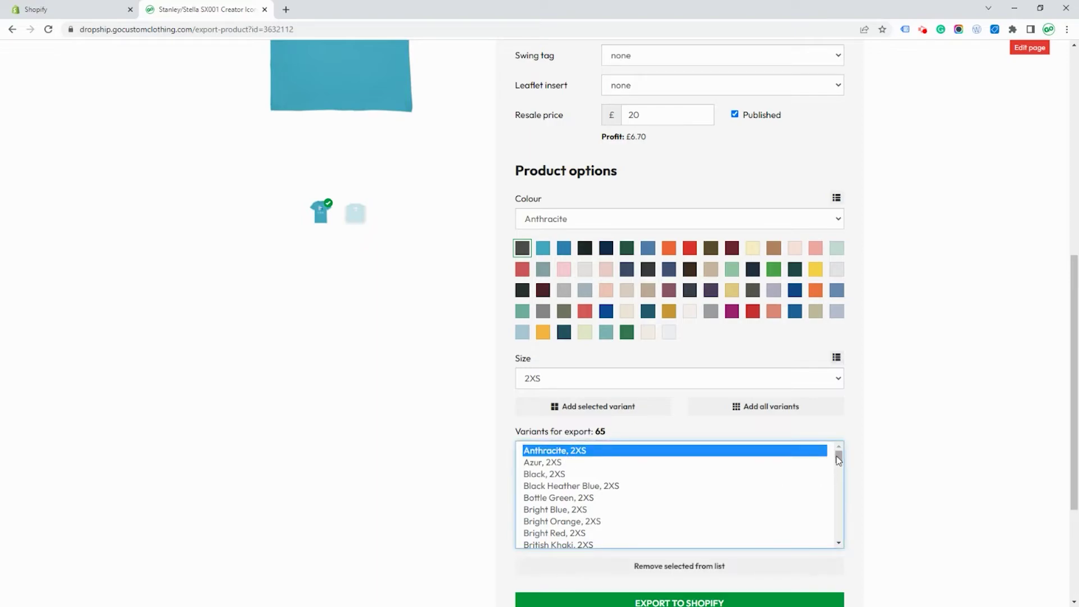
scroll(833, 489, down, 12)
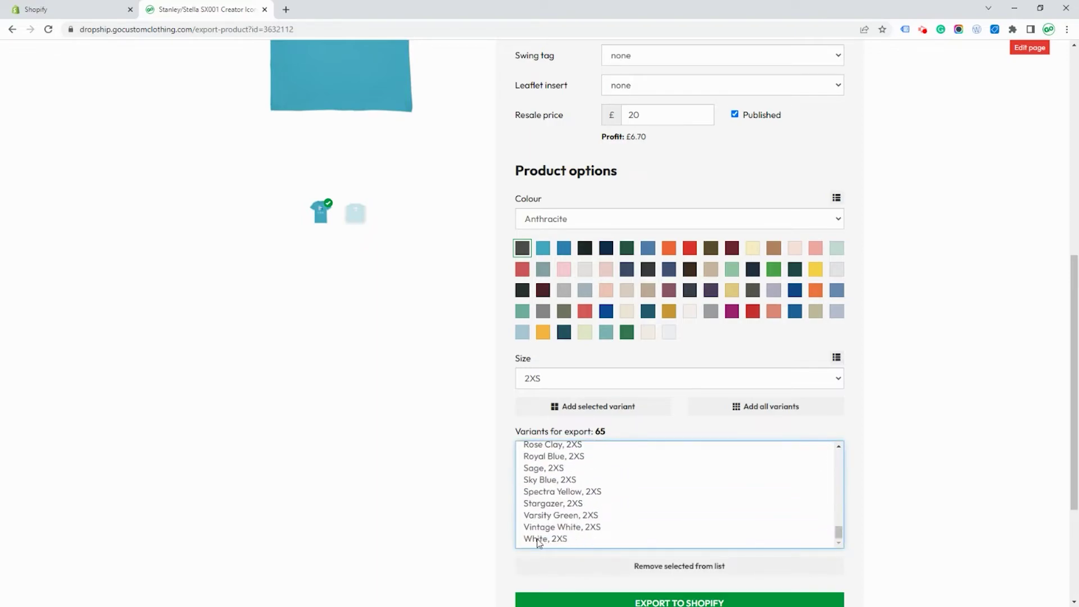
shift+click(540, 543)
click(650, 567)
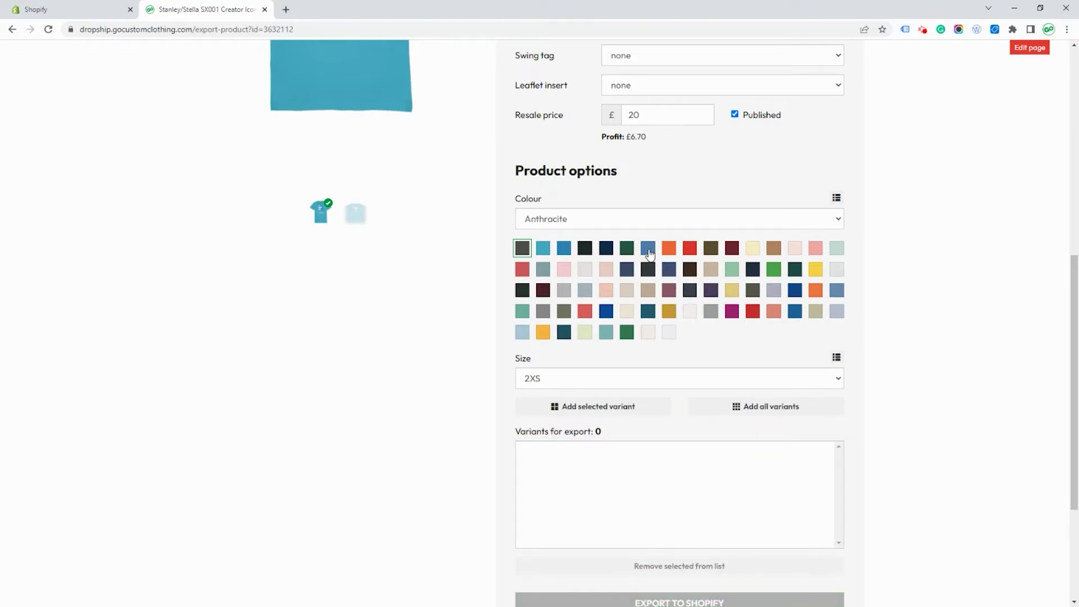
Add Atlantic Blue in sizes M and L as variants and export them to Shopify
click(549, 253)
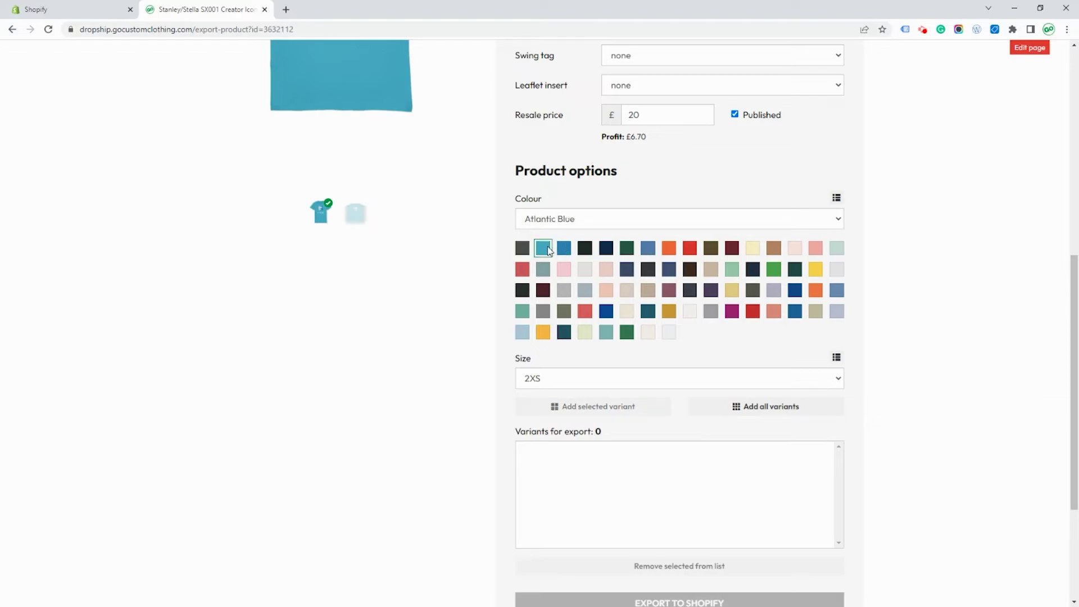
click(568, 380)
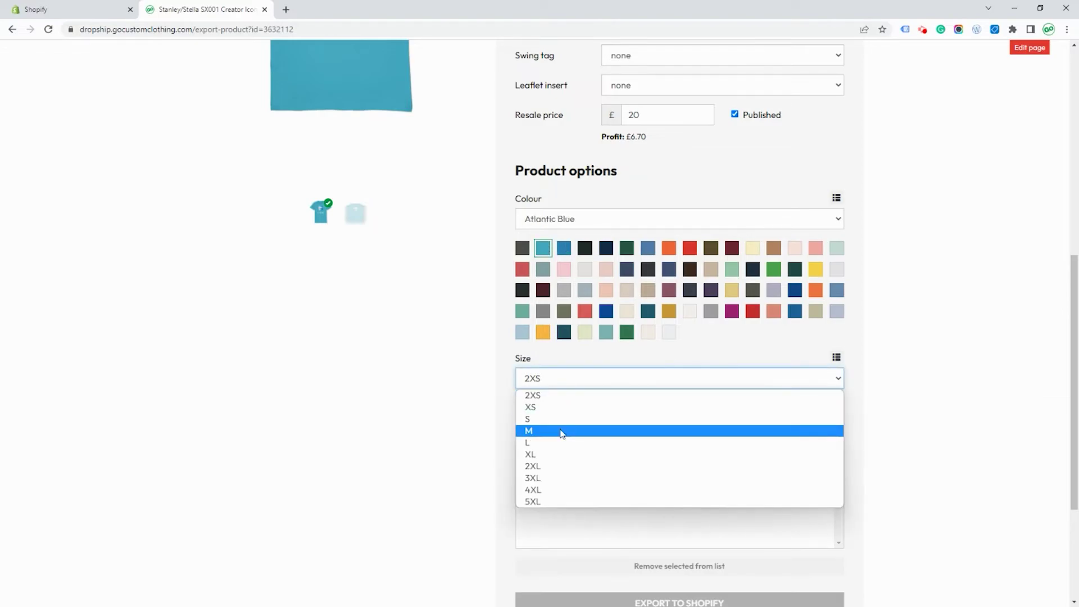
click(561, 431)
click(590, 406)
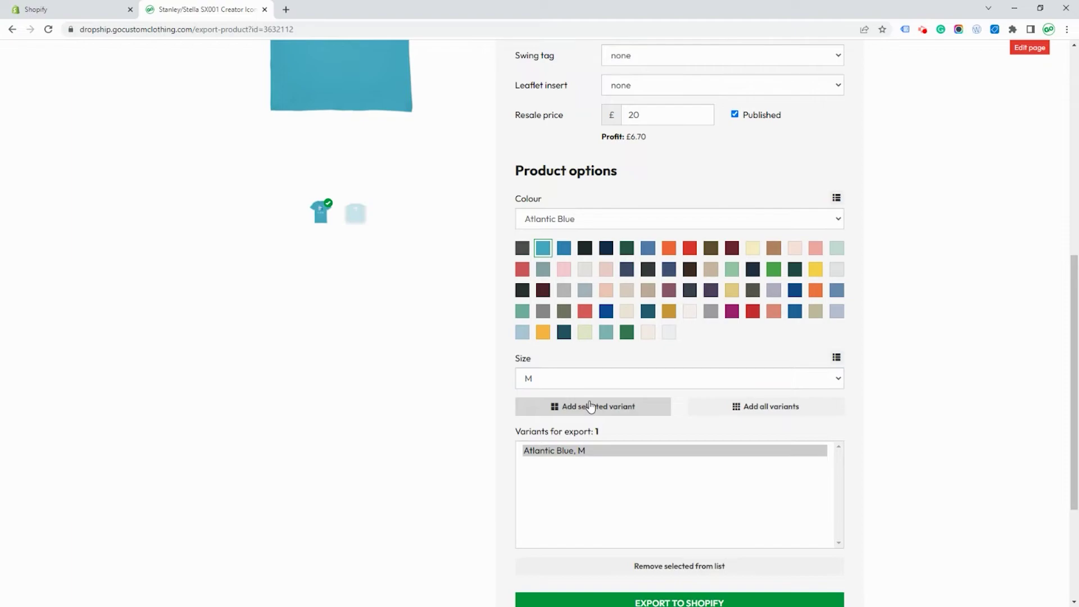
click(595, 374)
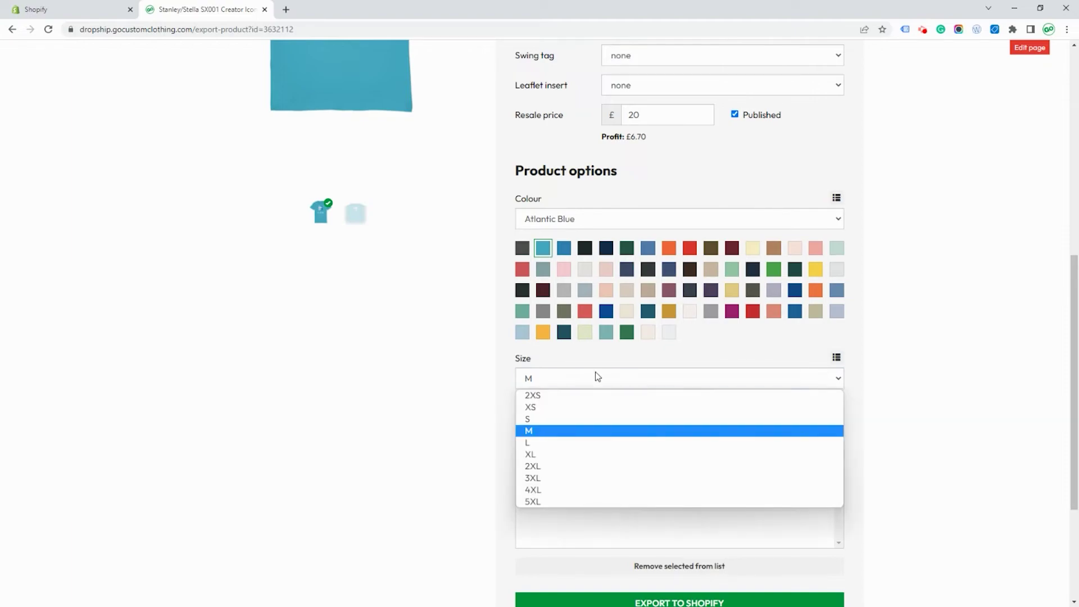
click(583, 438)
click(595, 413)
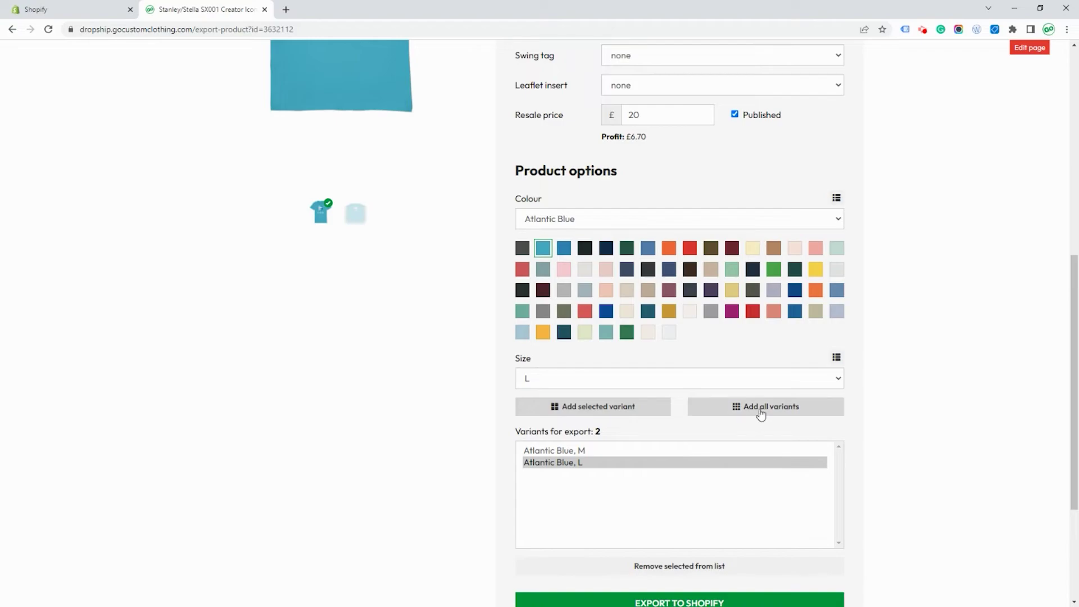
drag(1074, 360, 1075, 434)
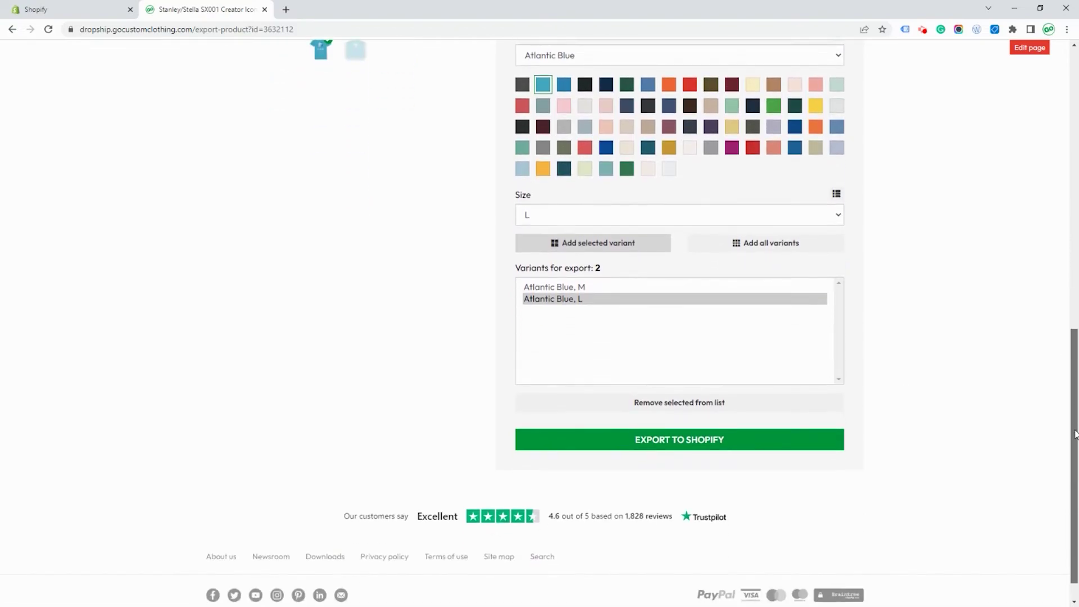
click(681, 443)
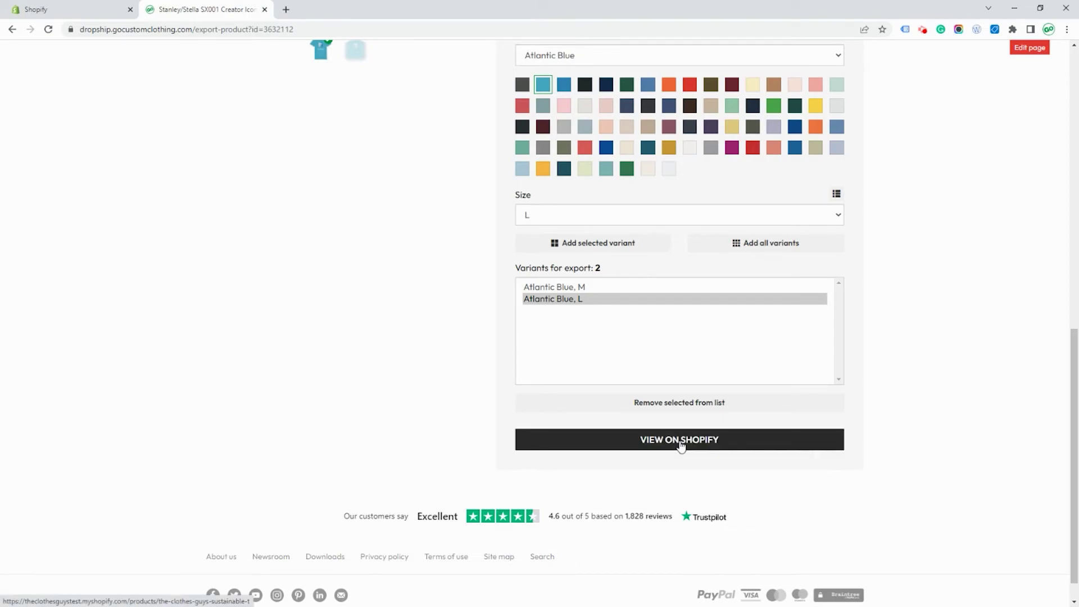
View The Clothes Guys Sustainable T on the Shopify storefront and select size L
click(680, 442)
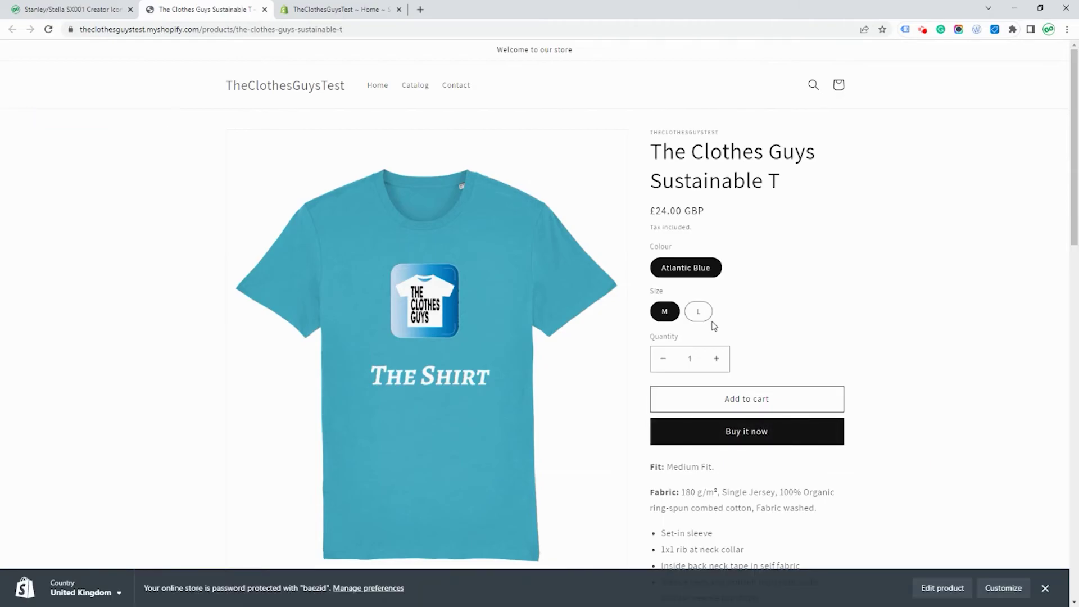
click(701, 313)
scroll(688, 281, down, 2)
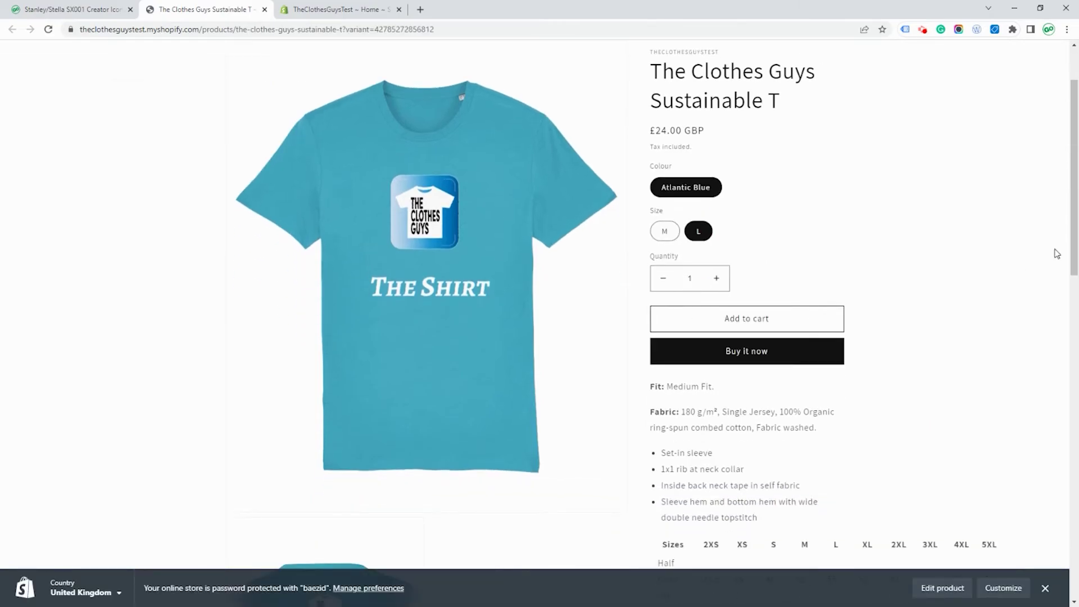
drag(1071, 253, 1071, 209)
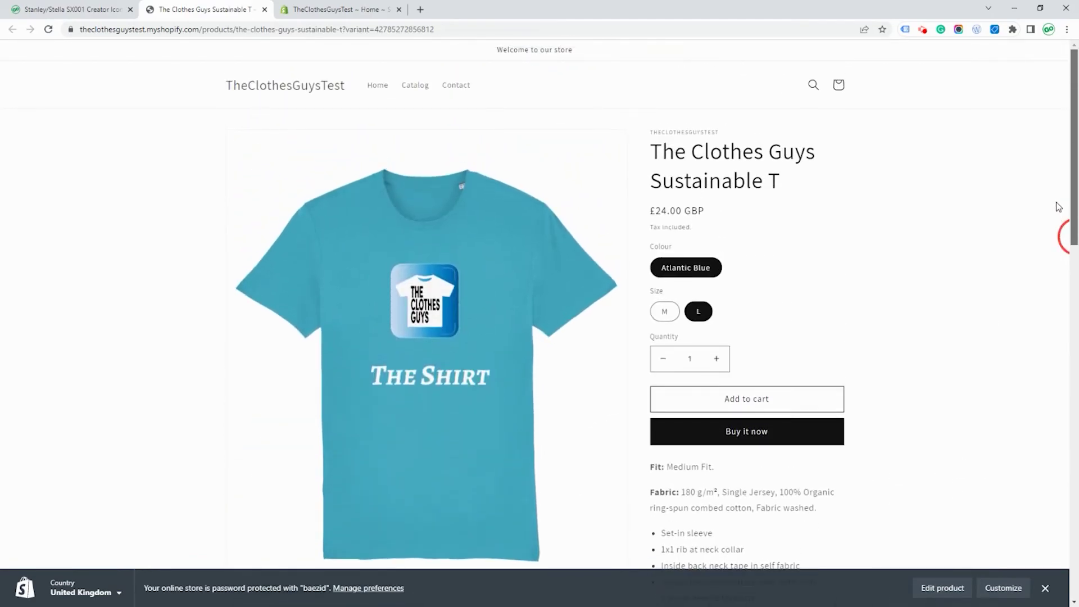
Check the Sustainable T's Atlantic Blue M and L variants in Shopify admin, then return to GoCustom
click(358, 13)
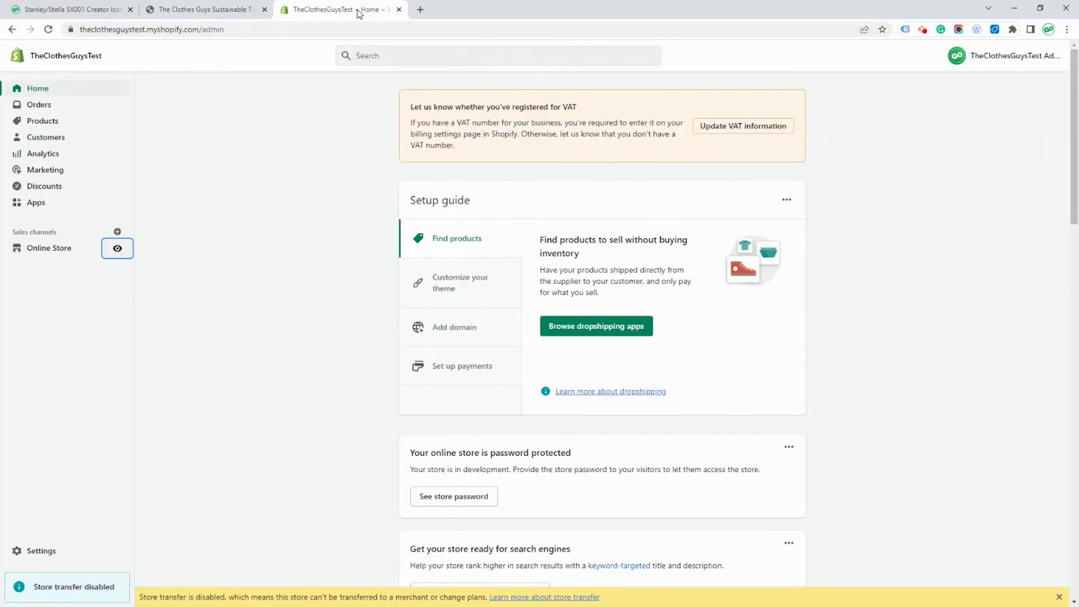
click(44, 123)
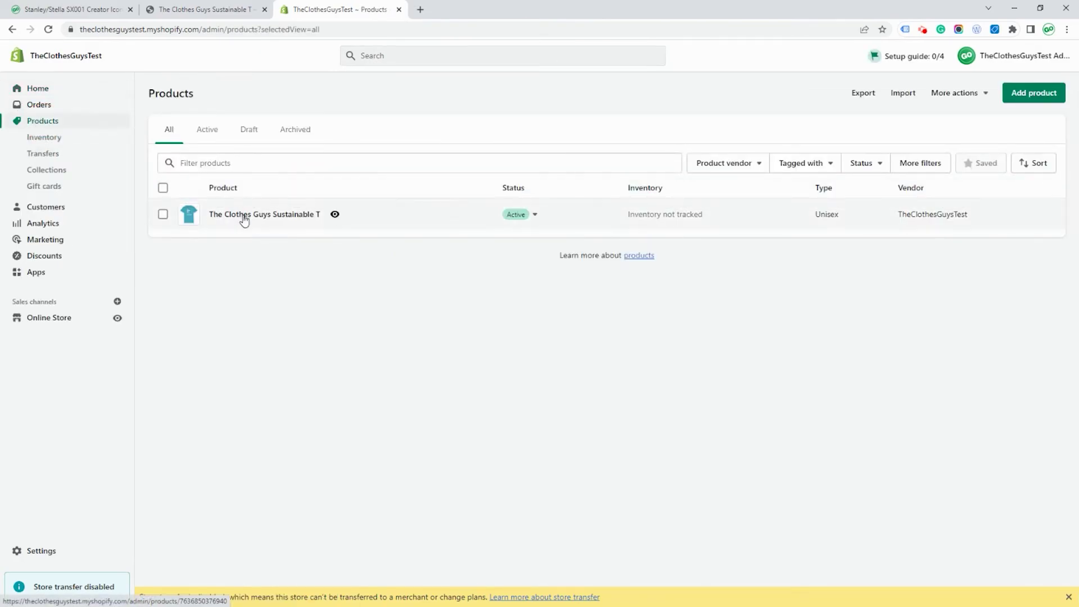
click(244, 217)
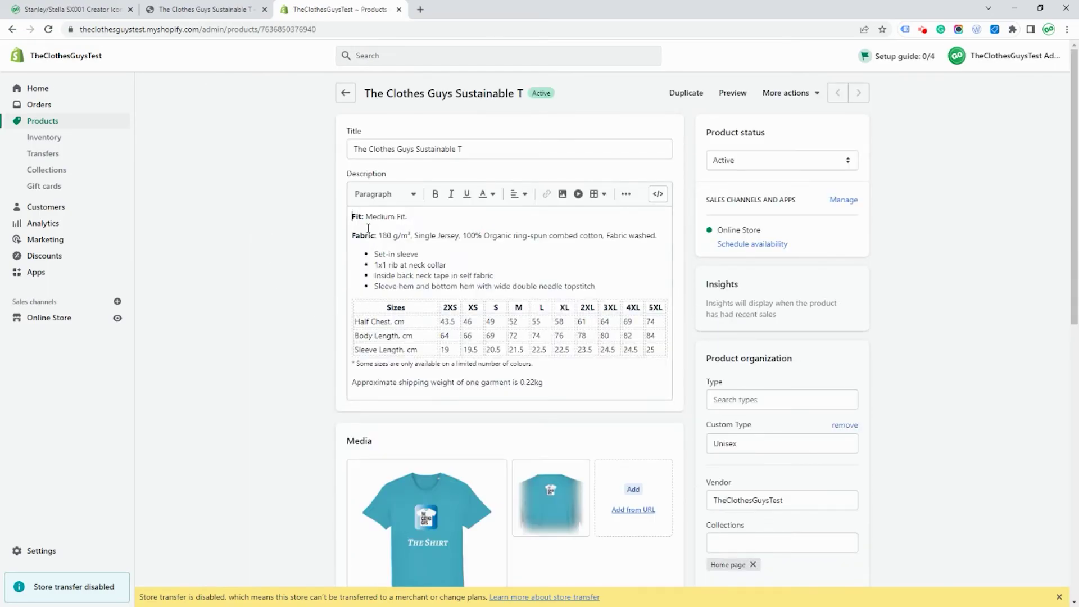
click(406, 287)
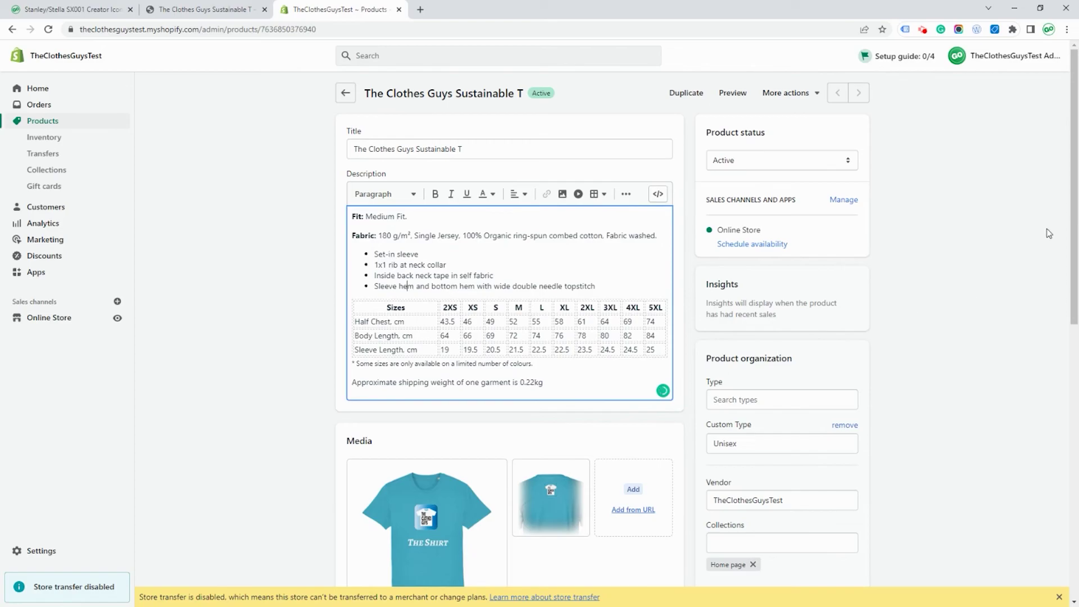
drag(1074, 228, 1057, 427)
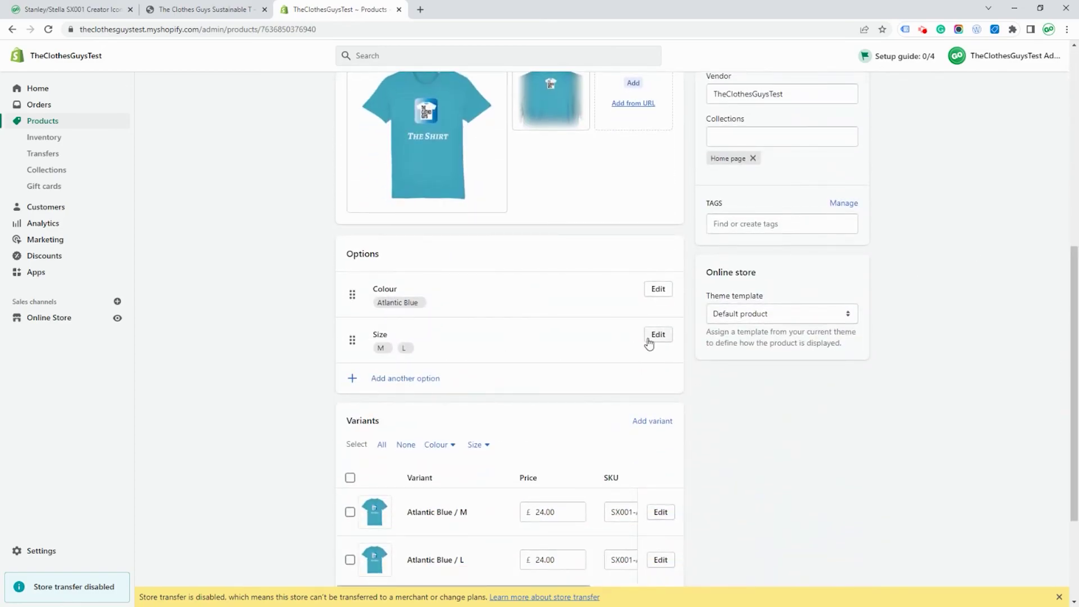
drag(1069, 375, 1063, 487)
scroll(1042, 238, up, 10)
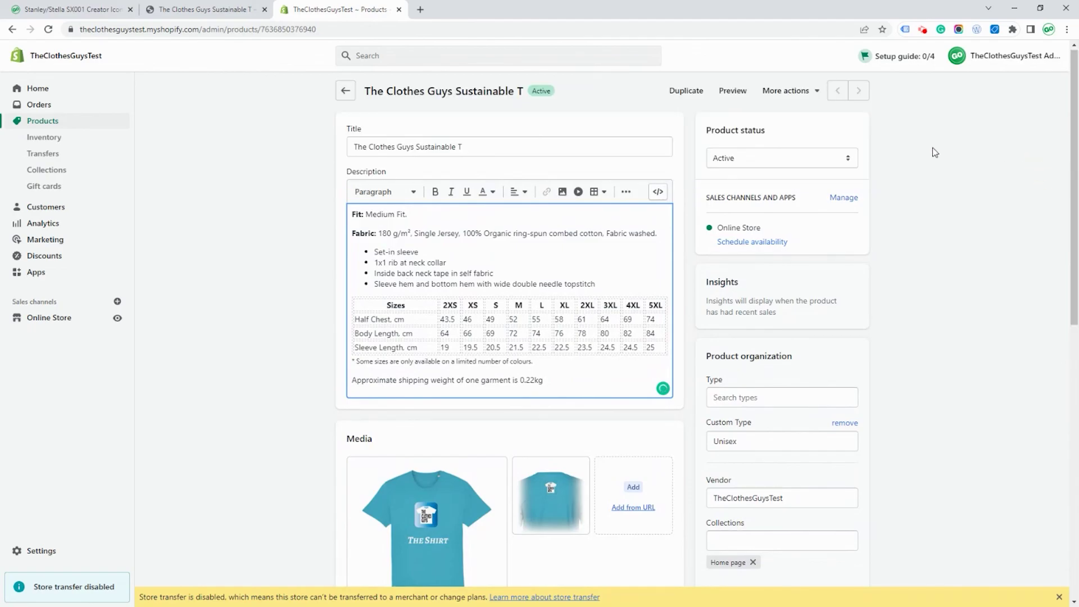
click(74, 10)
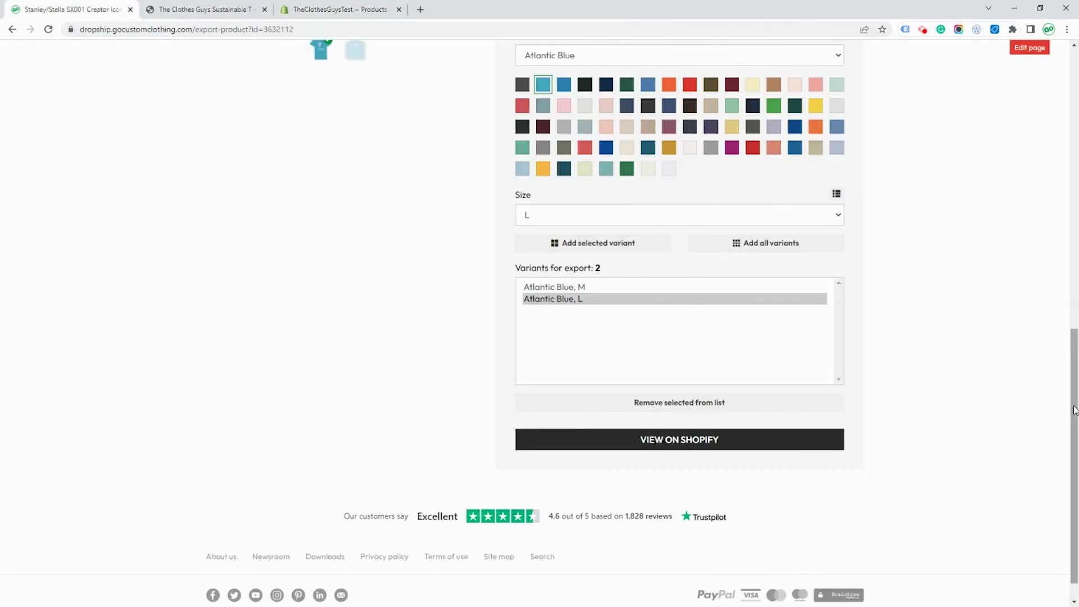
drag(1071, 407, 1053, 127)
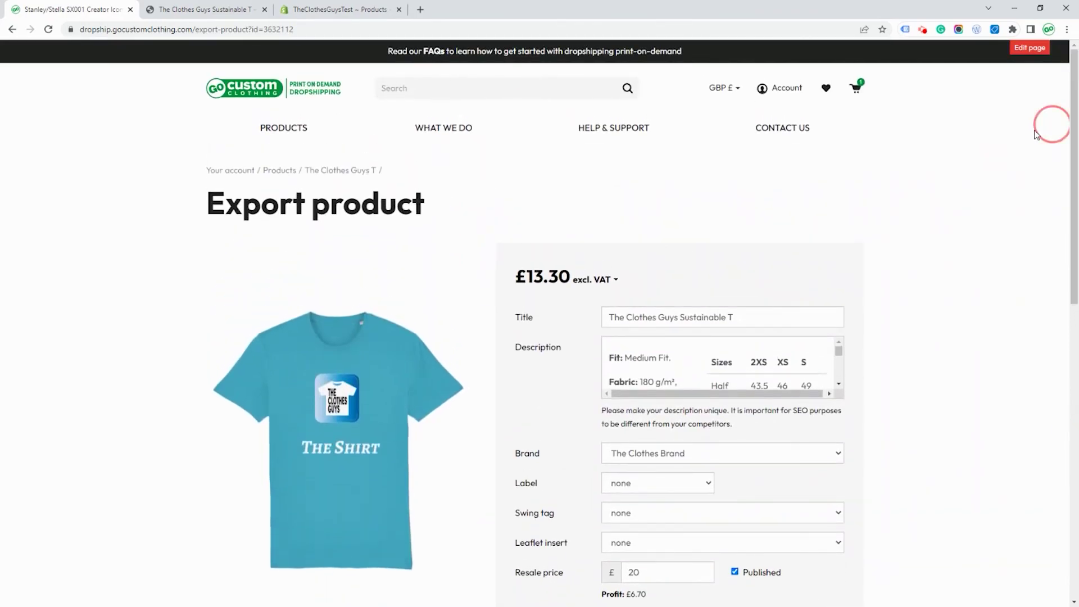